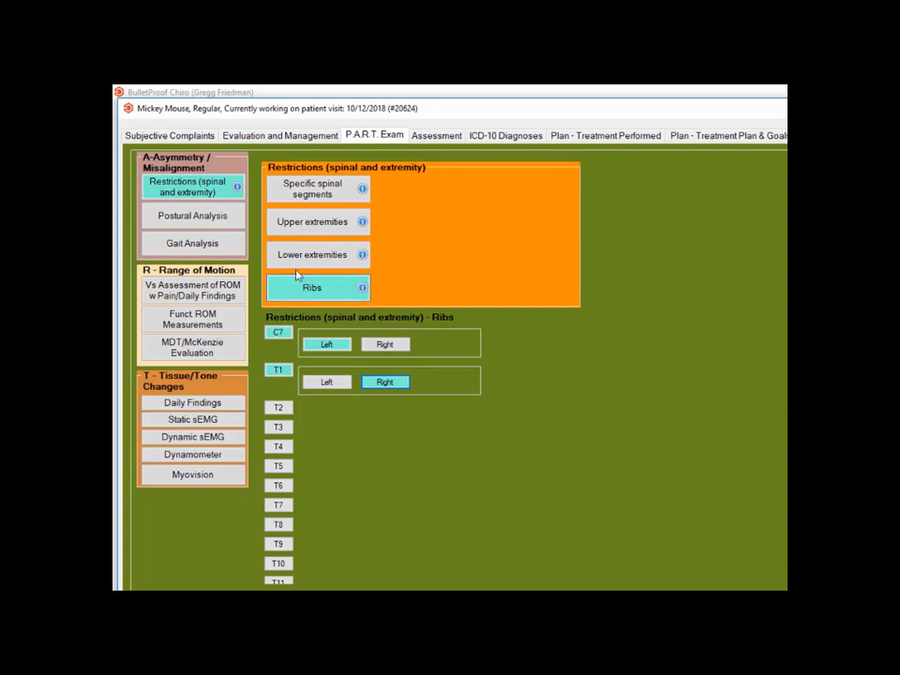
Step: In the postural analysis, record forward head posture, head rotation to the left and head tilt to the left
left_click(204, 221)
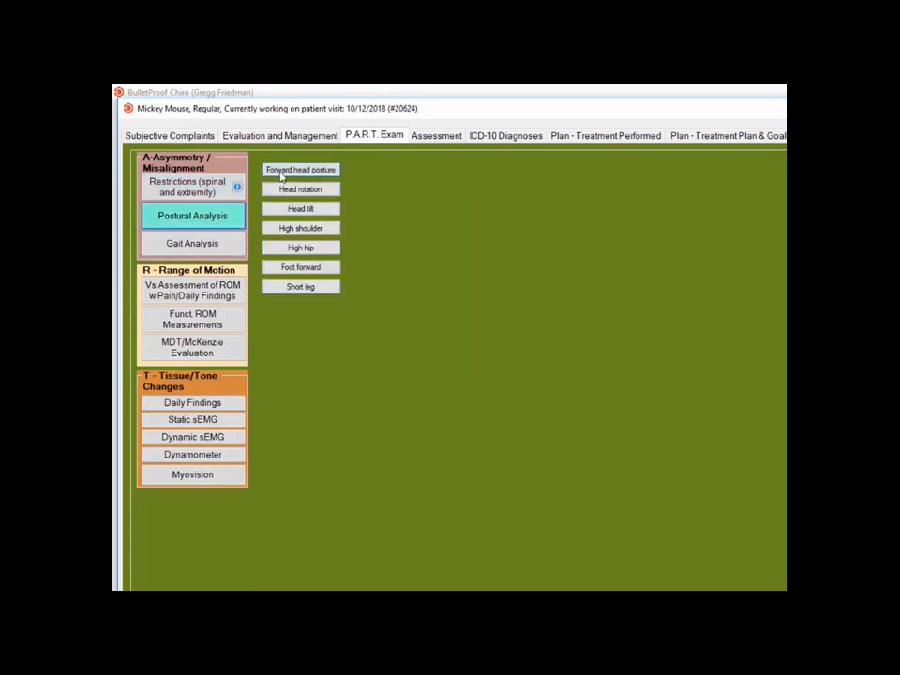
left_click(286, 172)
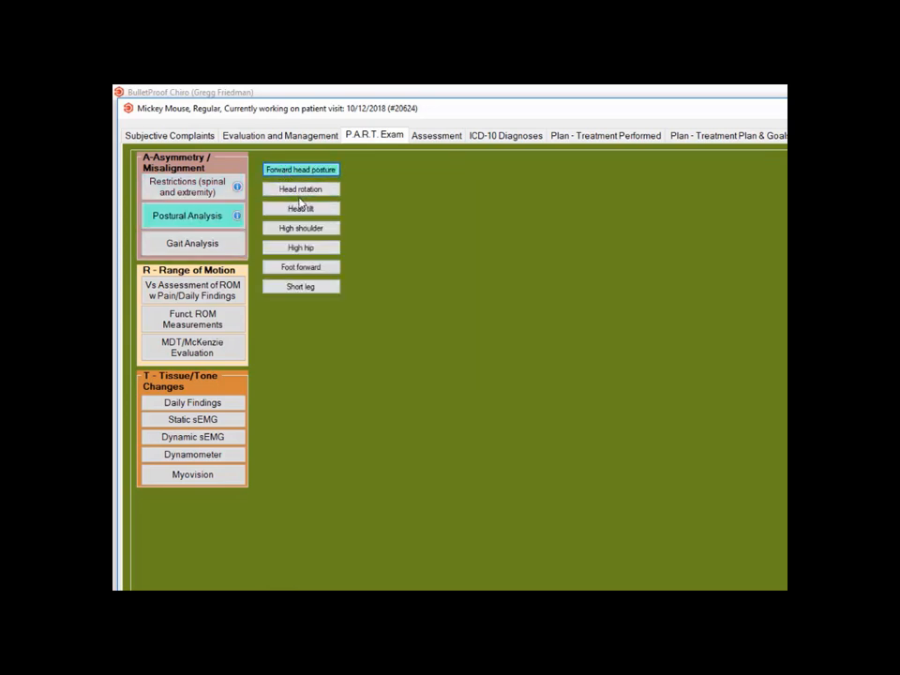
left_click(302, 189)
left_click(369, 204)
left_click(329, 227)
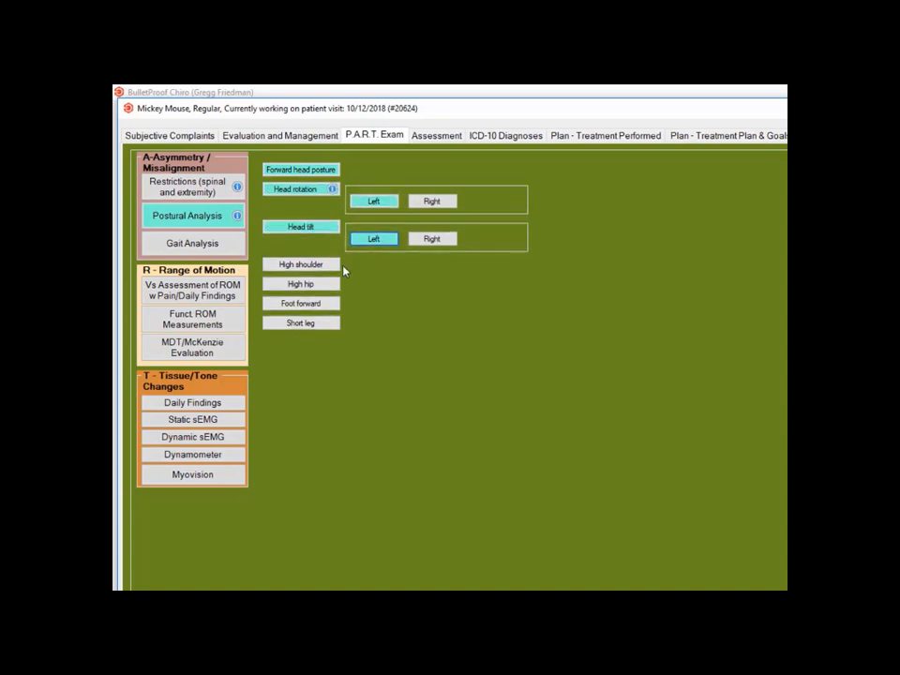
Step: Record high shoulder, high hip, foot forward and short leg in the postural analysis, all on the left side
left_click(332, 264)
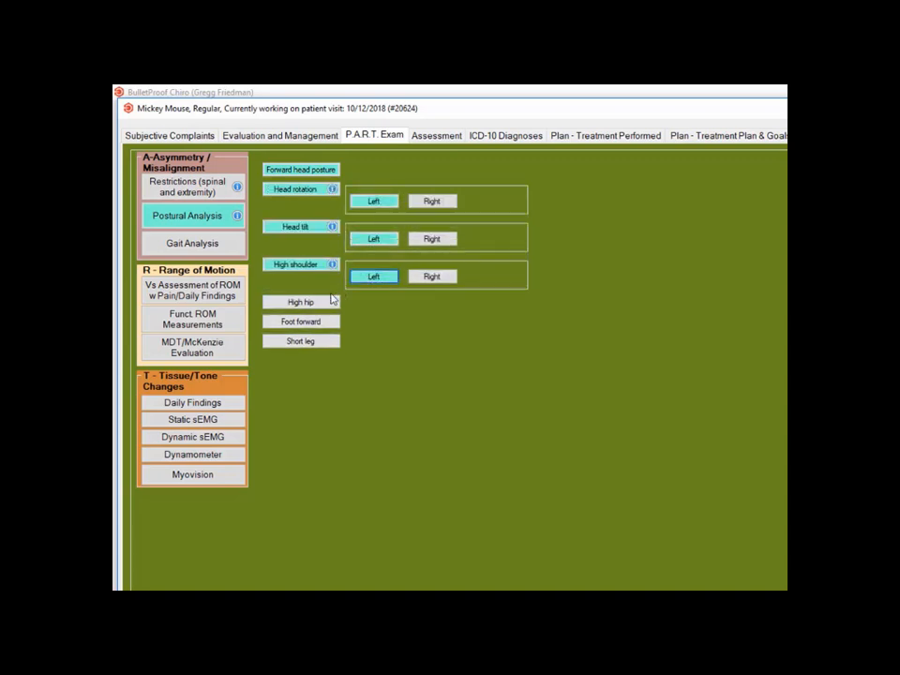
left_click(328, 303)
left_click(380, 317)
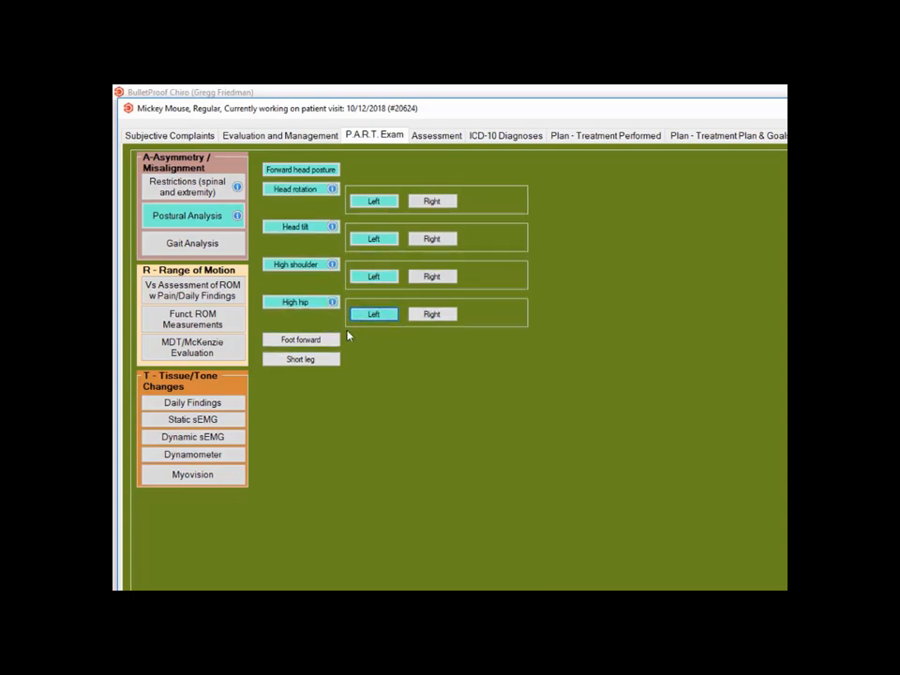
left_click(333, 340)
left_click(371, 352)
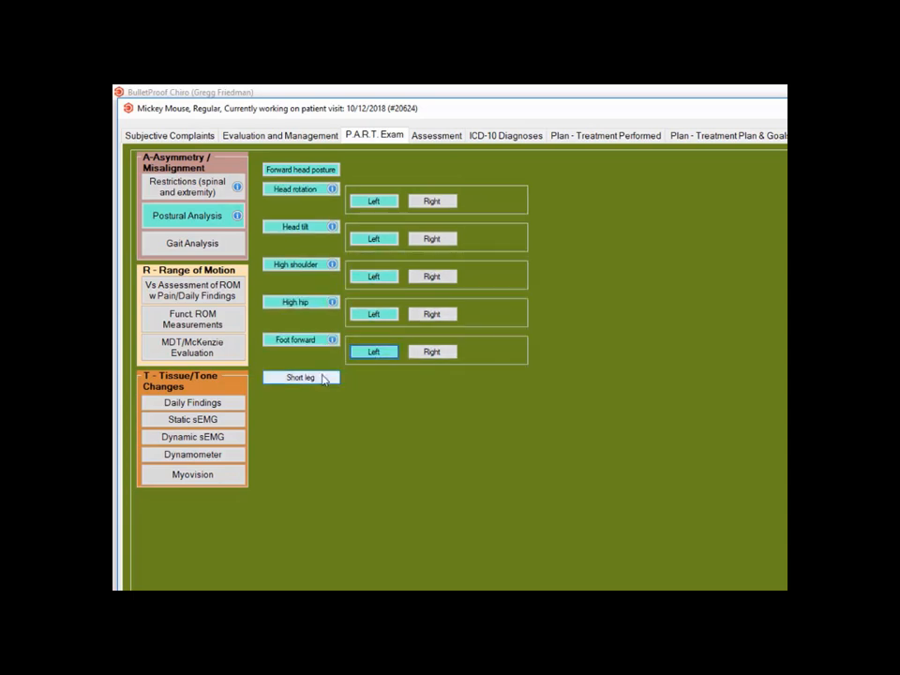
left_click(323, 378)
left_click(374, 391)
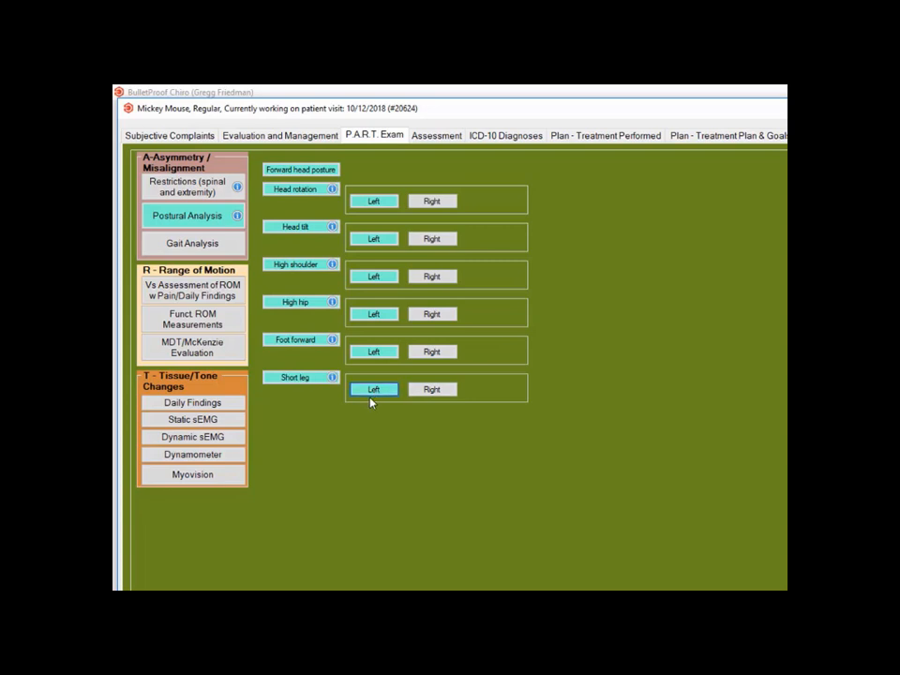
Step: In the gait analysis, record a guarded gait, an antalgic gait to the left and a forward lean
left_click(183, 246)
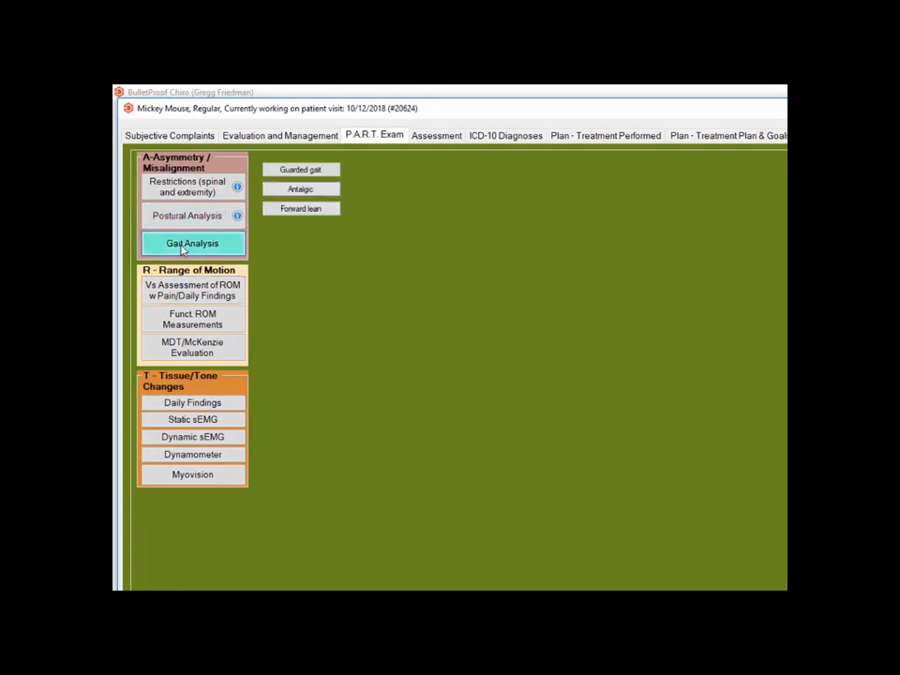
left_click(310, 189)
left_click(362, 201)
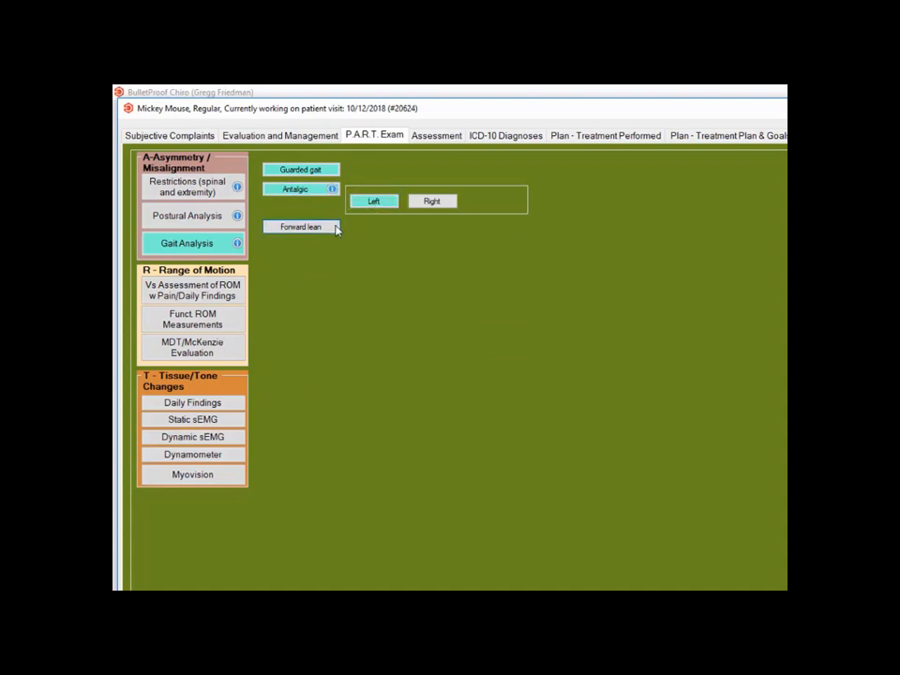
left_click(334, 228)
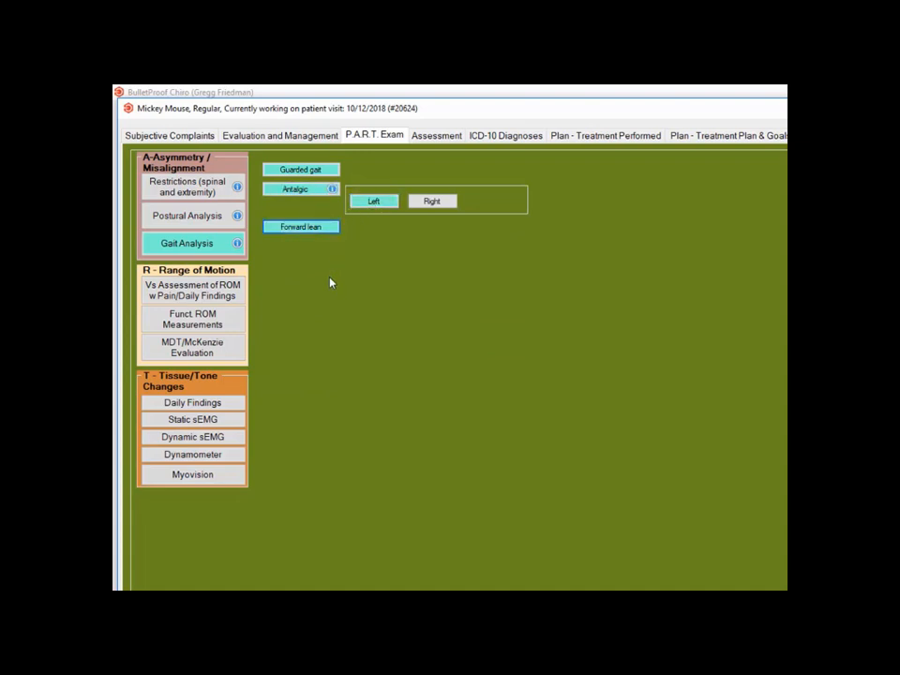
Step: In the visual range of motion assessment with pain, mark cervical as abnormal for flexion, extension and left rotation
left_click(225, 291)
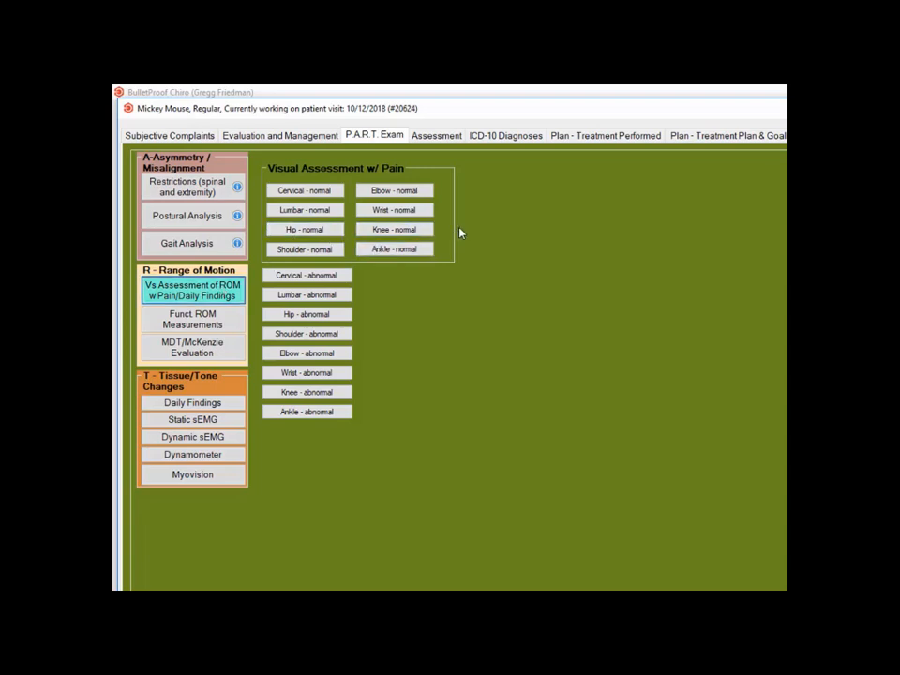
left_click(323, 277)
left_click(402, 290)
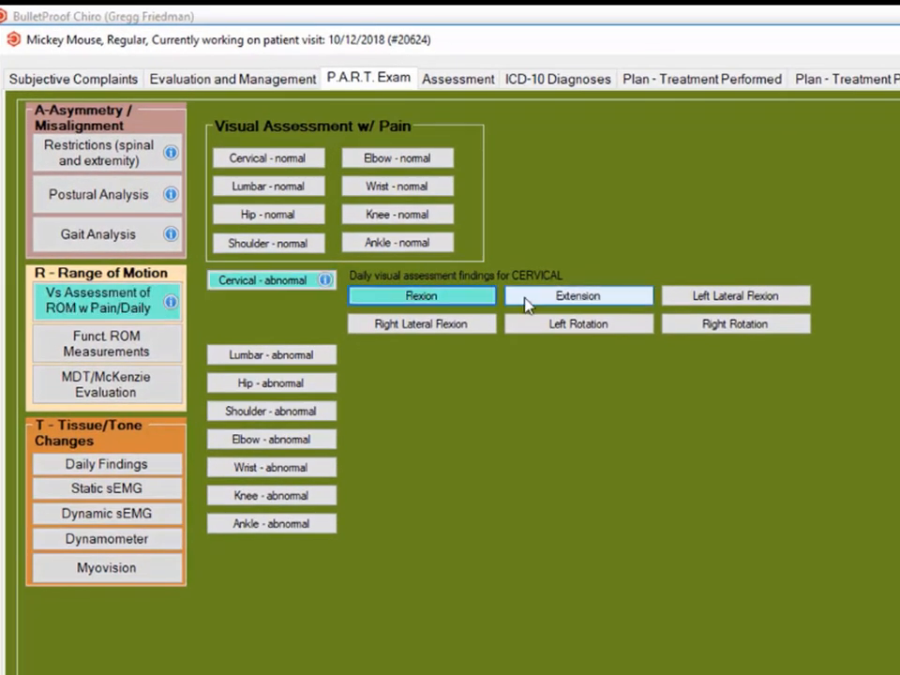
left_click(547, 298)
left_click(544, 327)
Step: Mark the lumbar visual assessment as abnormal for flexion, right lateral flexion and right rotation
left_click(271, 355)
left_click(419, 373)
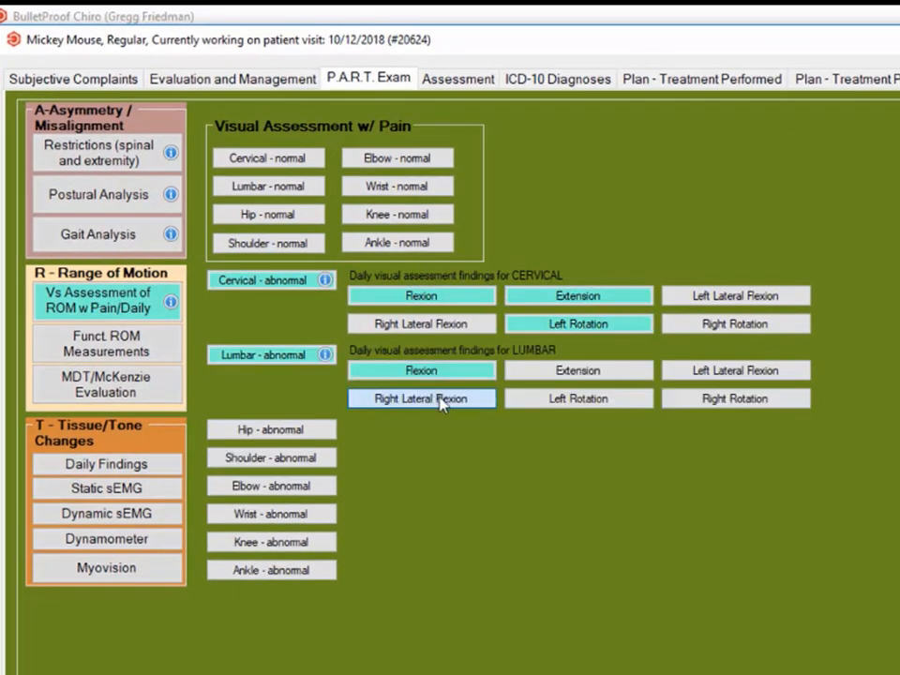
left_click(436, 397)
left_click(679, 400)
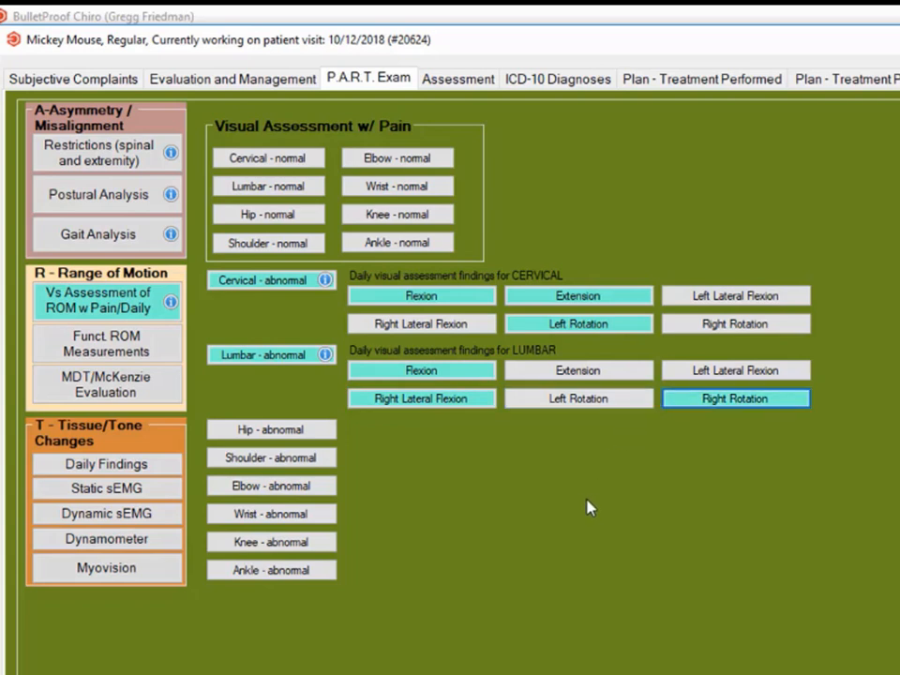
Step: In the manually measured functional range of motion, set cervical flexion to 40 and cervical extension to 40
left_click(123, 359)
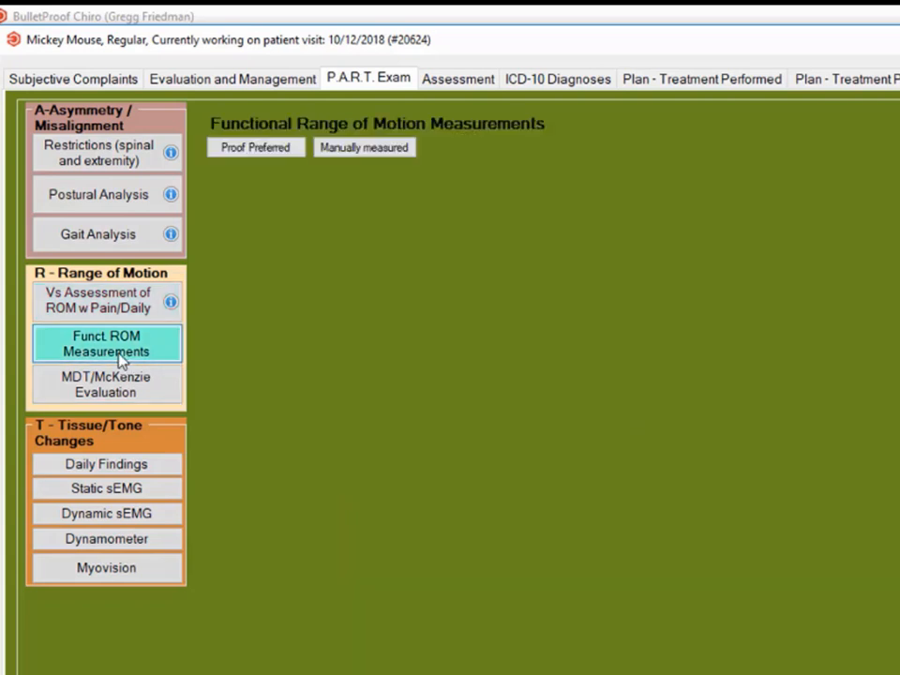
left_click(373, 157)
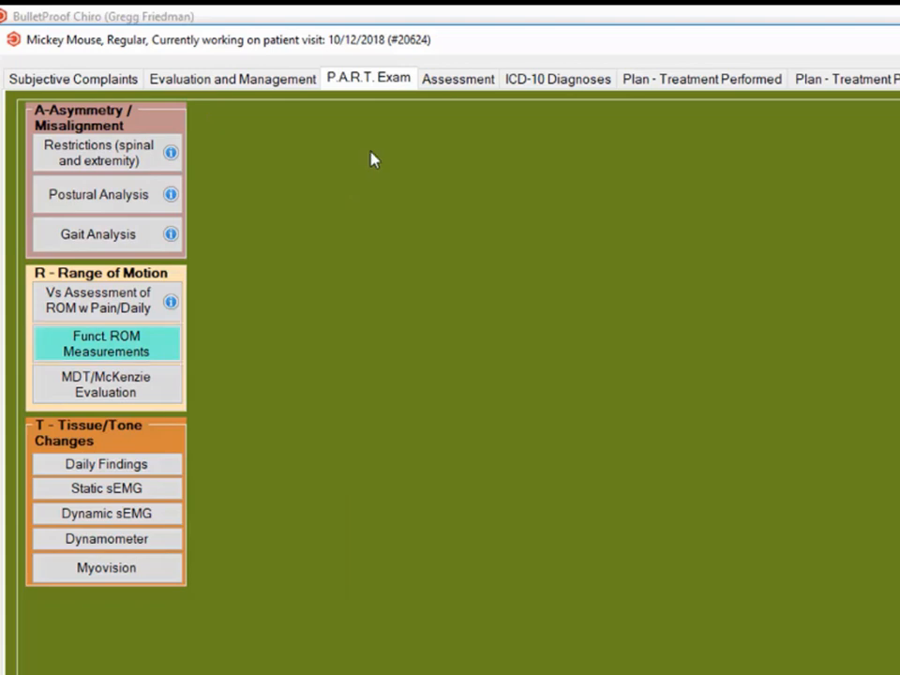
left_click(304, 138)
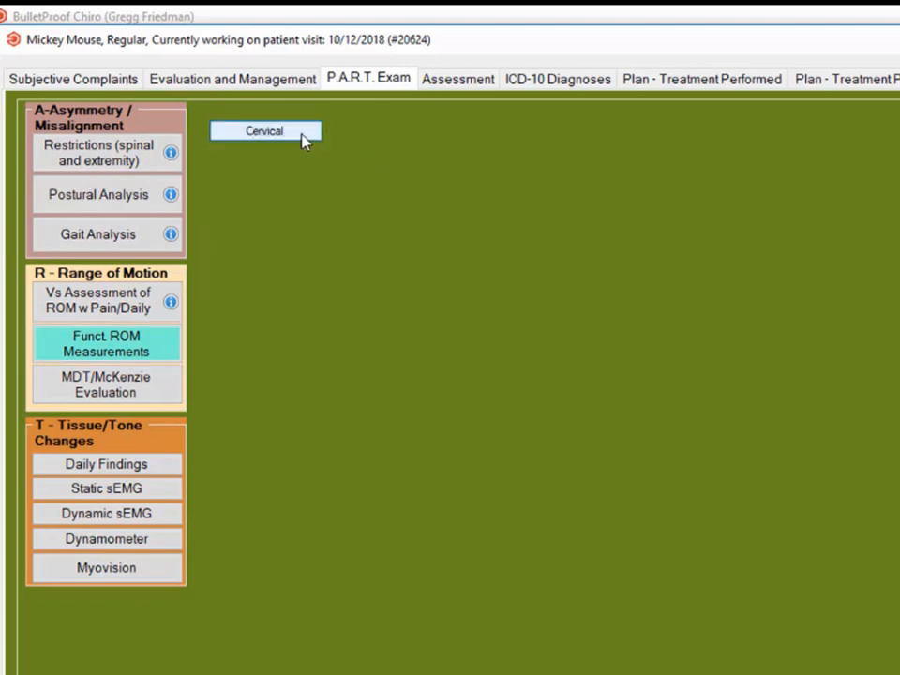
left_click(390, 171)
left_click(536, 199)
left_click(534, 252)
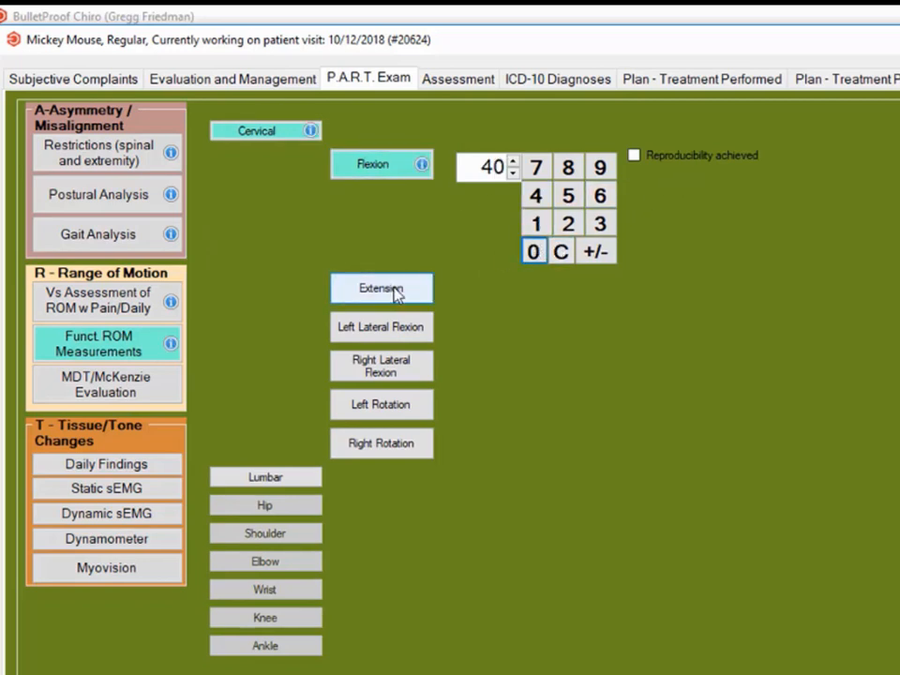
left_click(422, 298)
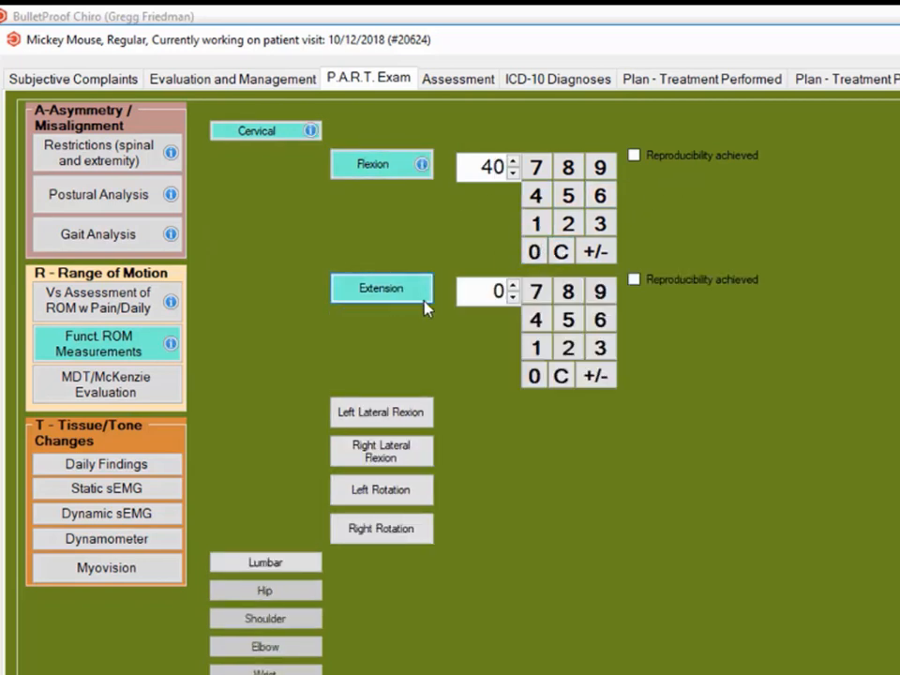
left_click(537, 321)
left_click(533, 376)
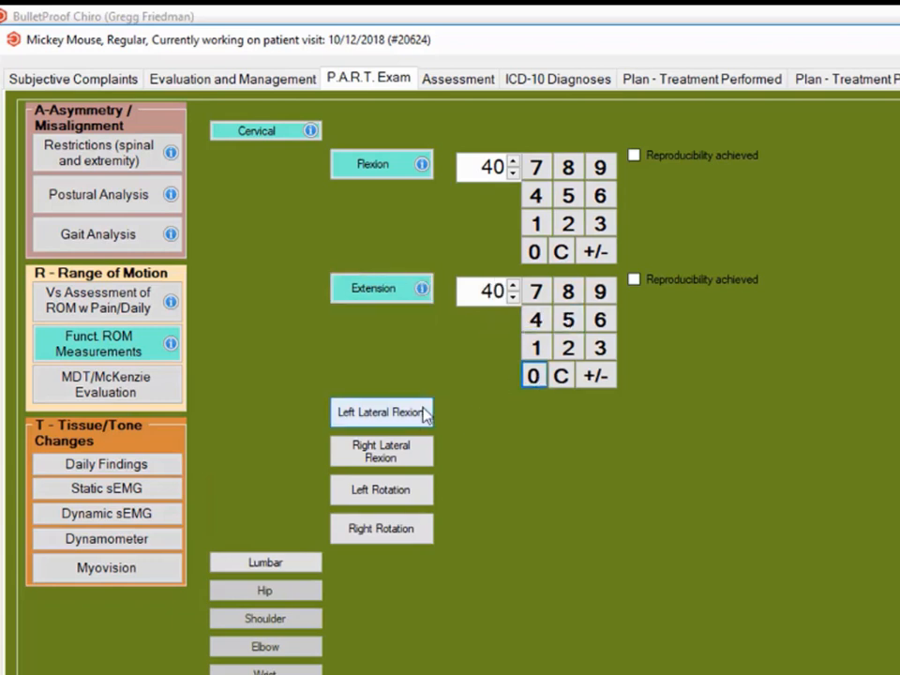
Step: Set cervical left lateral flexion to 24 and right lateral flexion to 29
left_click(417, 418)
left_click(569, 474)
left_click(537, 444)
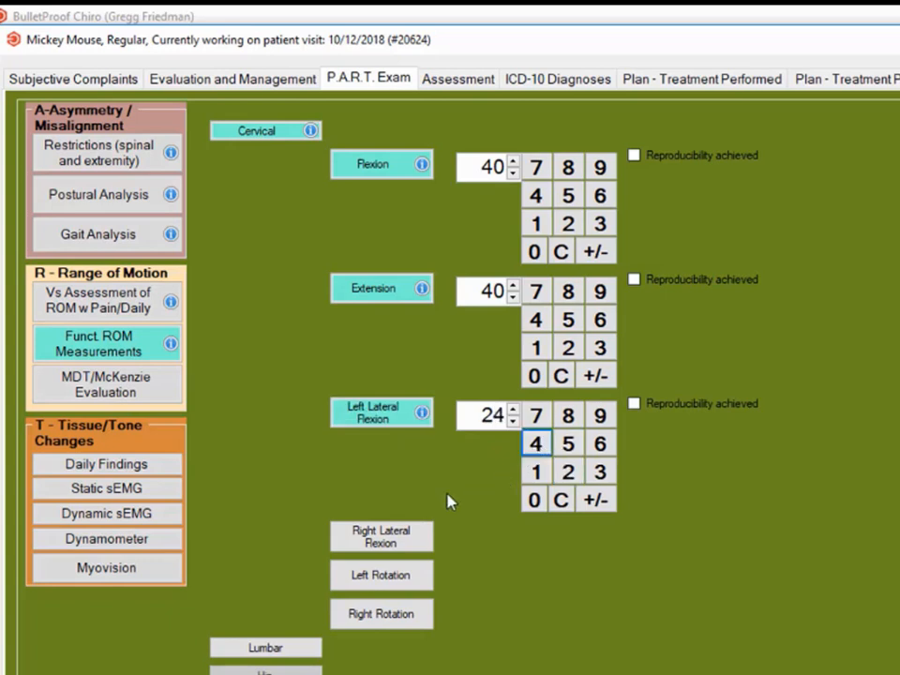
left_click(426, 536)
left_click(569, 596)
left_click(600, 539)
Step: Set cervical left rotation to 58 and right rotation to 68
left_click(426, 661)
scroll(647, 649, "down", 2)
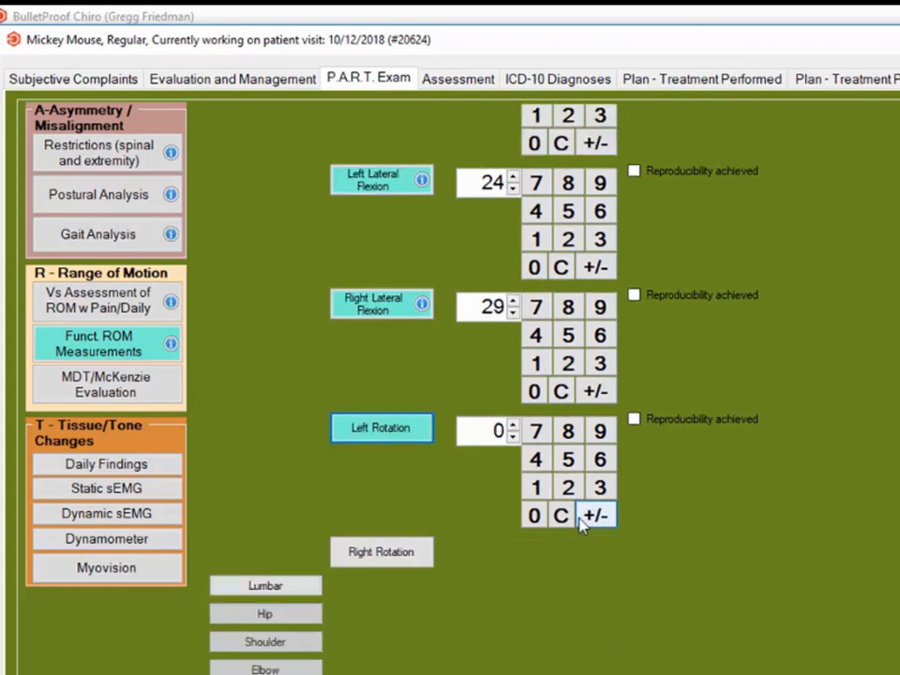
left_click(567, 459)
left_click(567, 430)
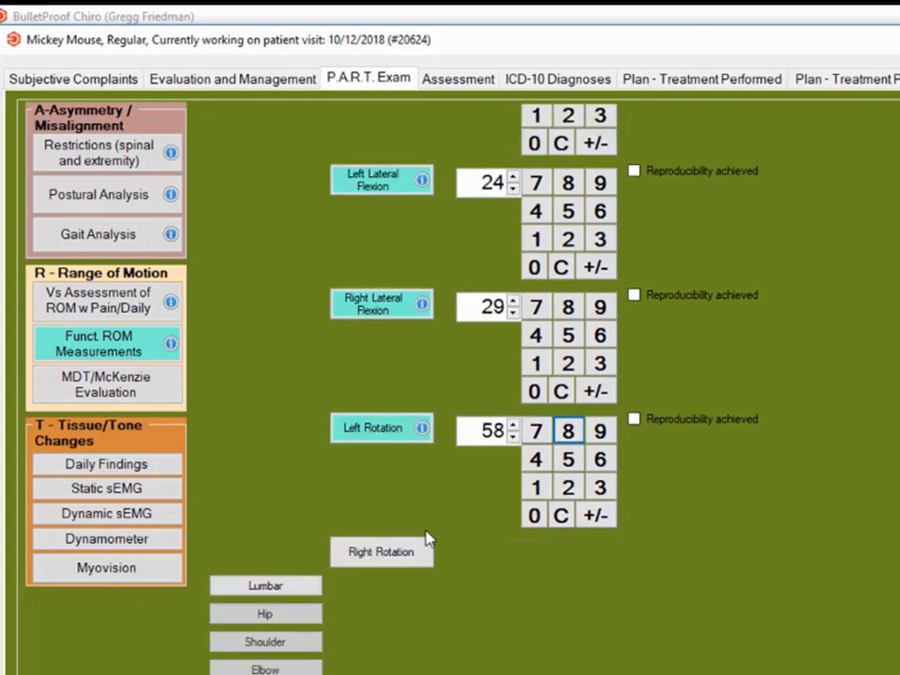
left_click(420, 560)
left_click(598, 584)
left_click(568, 555)
Step: Add lumbar functional range of motion measurements with flexion 48 and extension 18
scroll(471, 637, "down", 1)
scroll(472, 638, "down", 1)
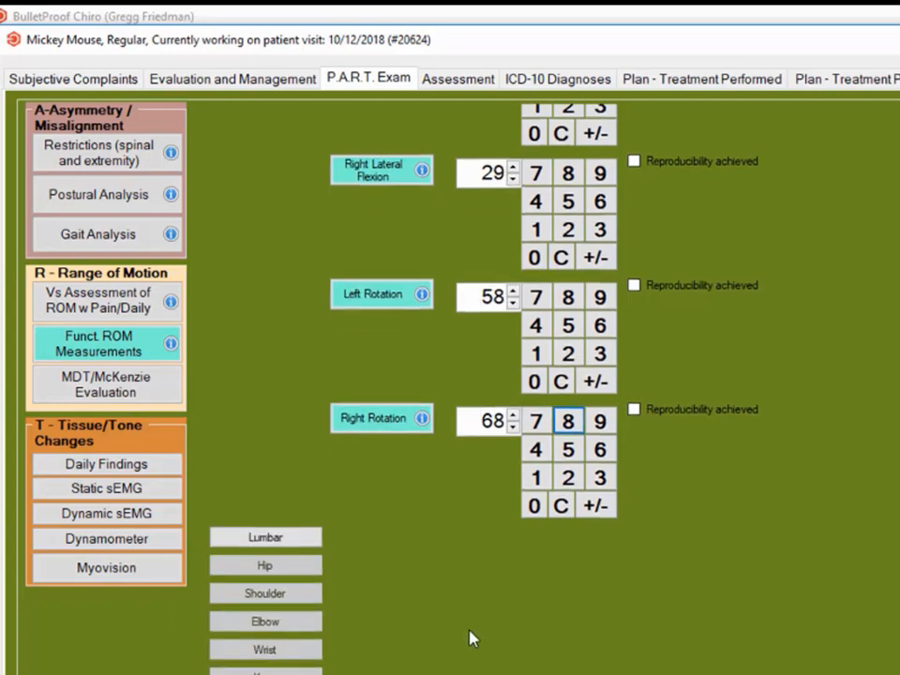
left_click(302, 539)
left_click(380, 572)
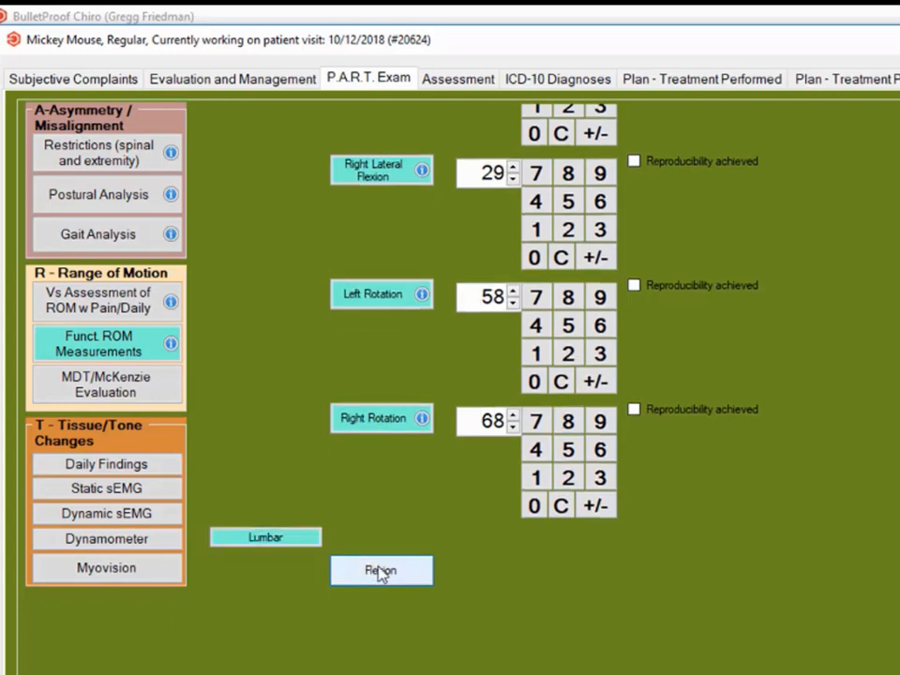
scroll(440, 591, "down", 2)
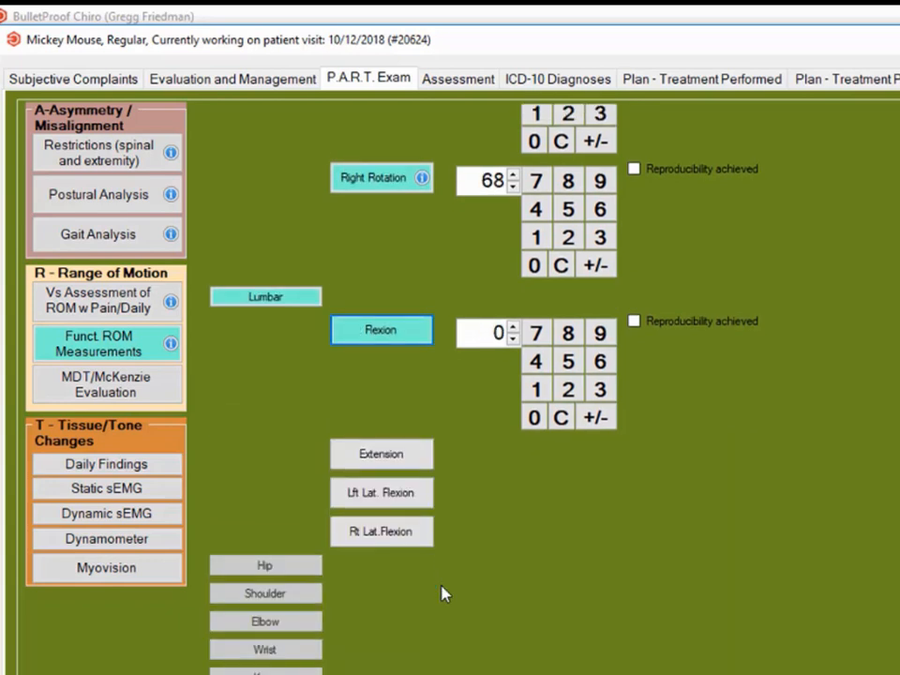
left_click(541, 366)
left_click(569, 336)
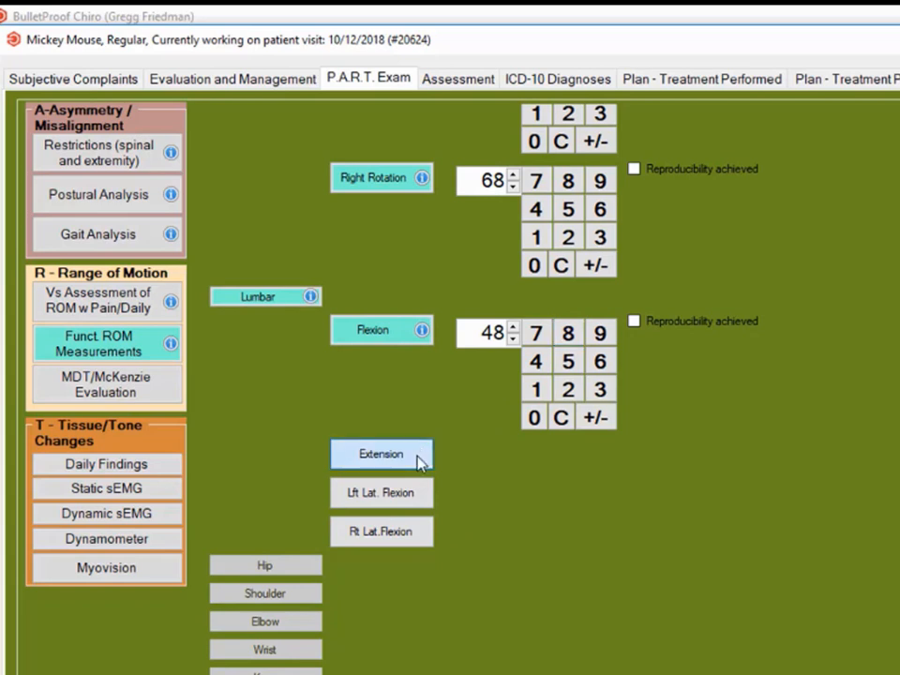
left_click(420, 460)
left_click(536, 513)
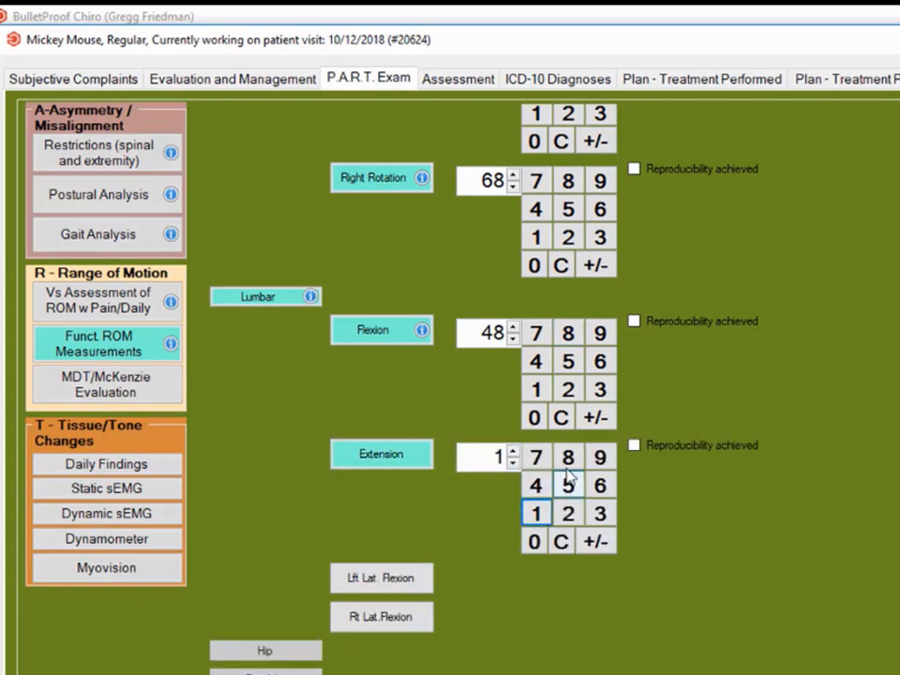
left_click(568, 459)
Step: Set lumbar left lateral flexion to 21 and right lateral flexion to 18
left_click(424, 586)
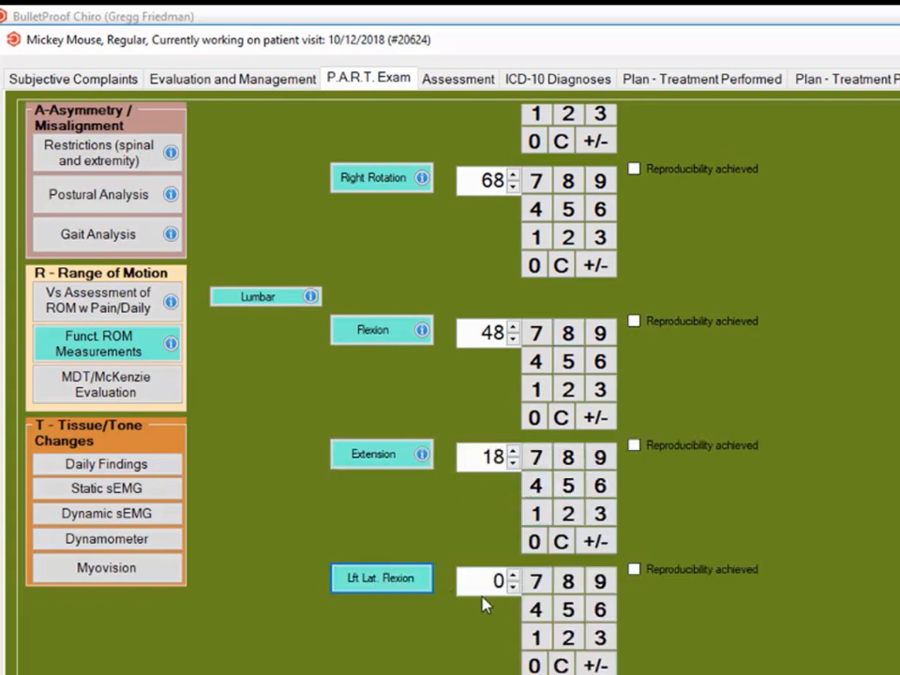
left_click(567, 638)
left_click(536, 638)
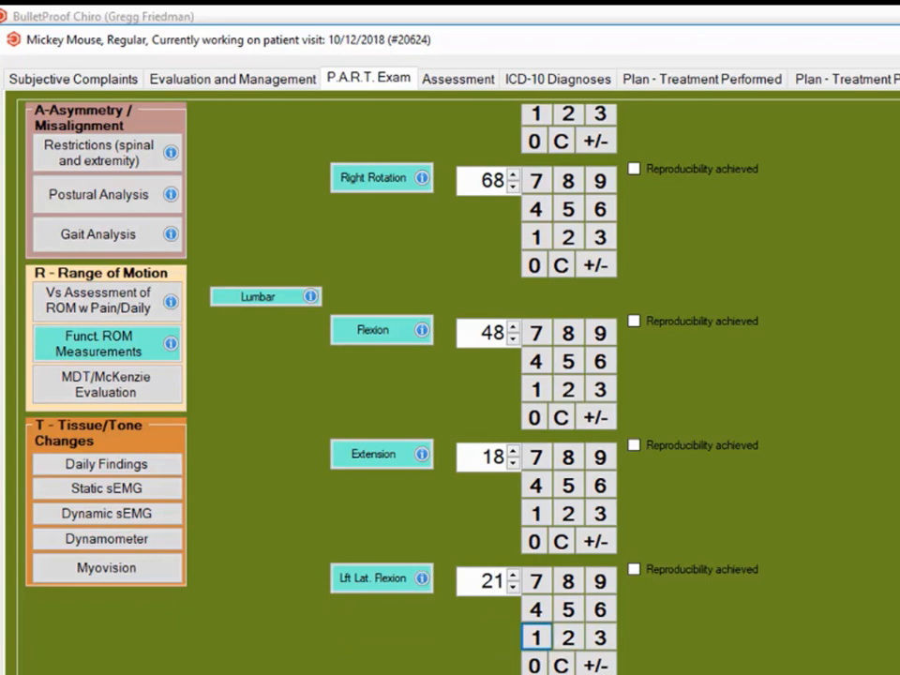
scroll(491, 667, "down", 3)
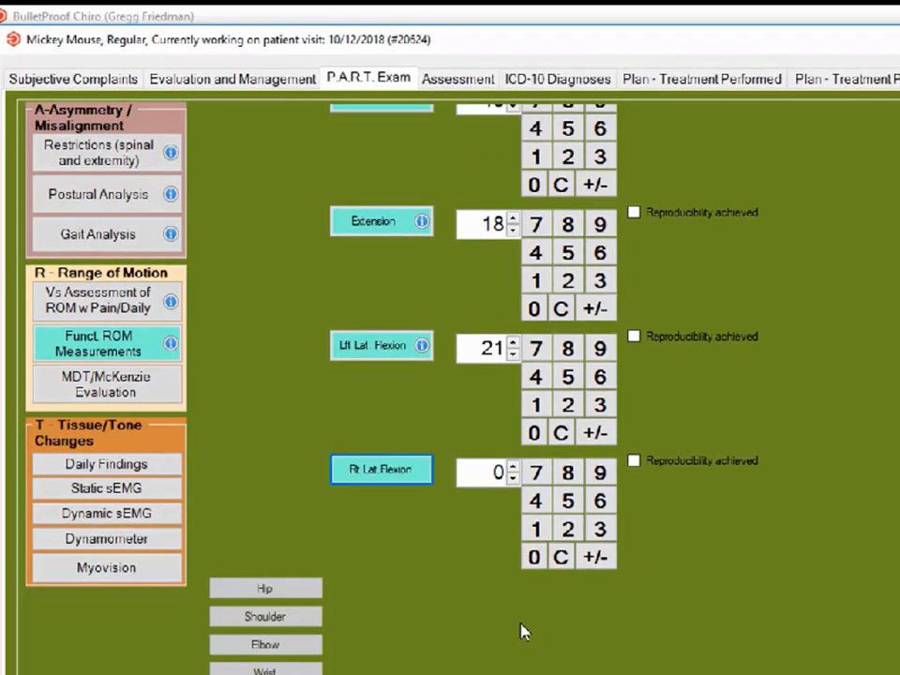
left_click(537, 533)
left_click(566, 474)
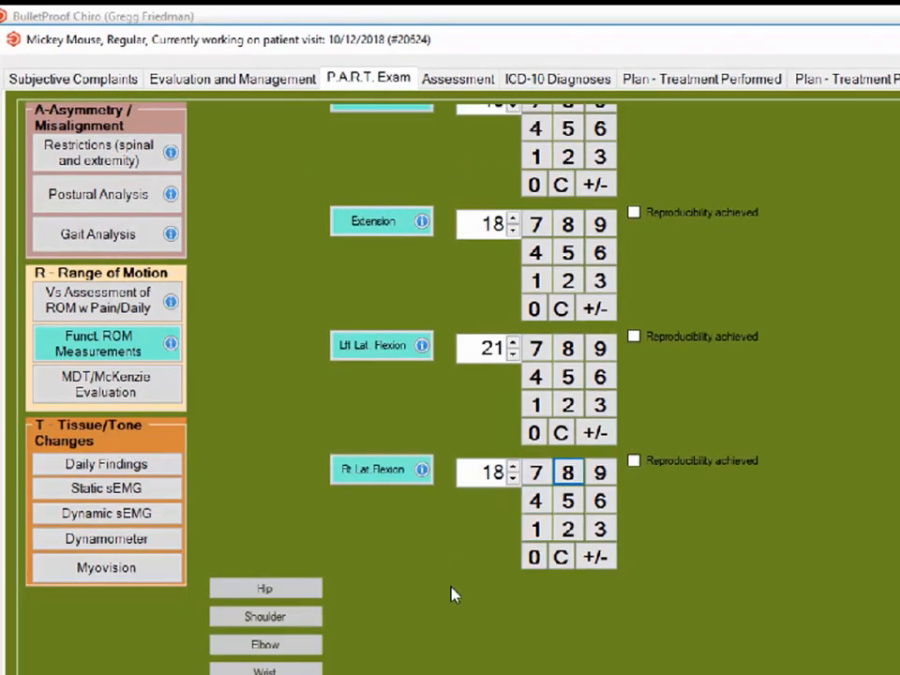
scroll(450, 596, "down", 1)
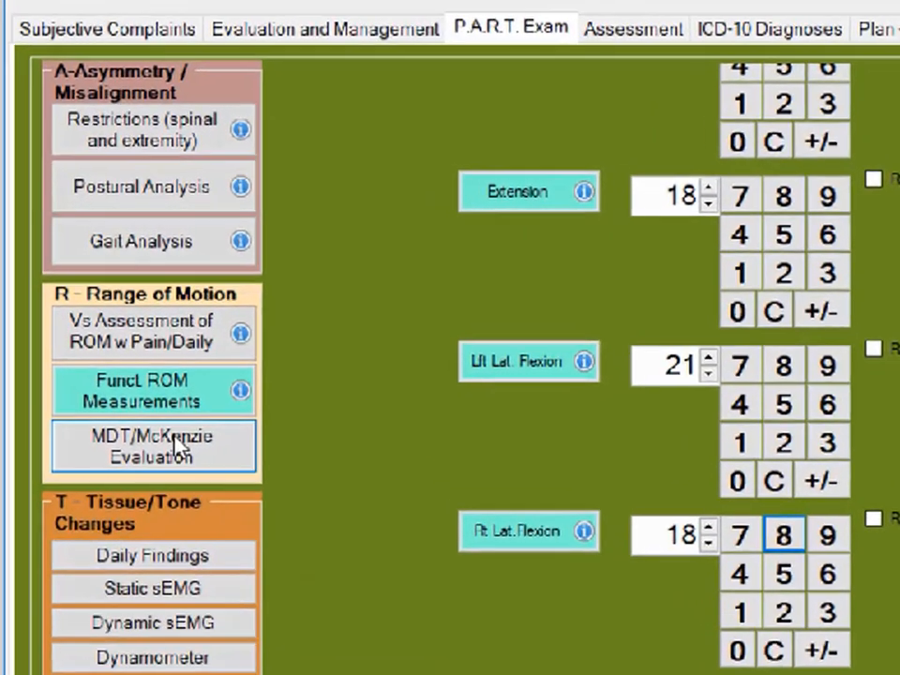
Step: Examine the McKenzie neck evaluation options for chin retraction hold, chin retractions, and chin retractions with extensions
left_click(137, 396)
left_click(515, 83)
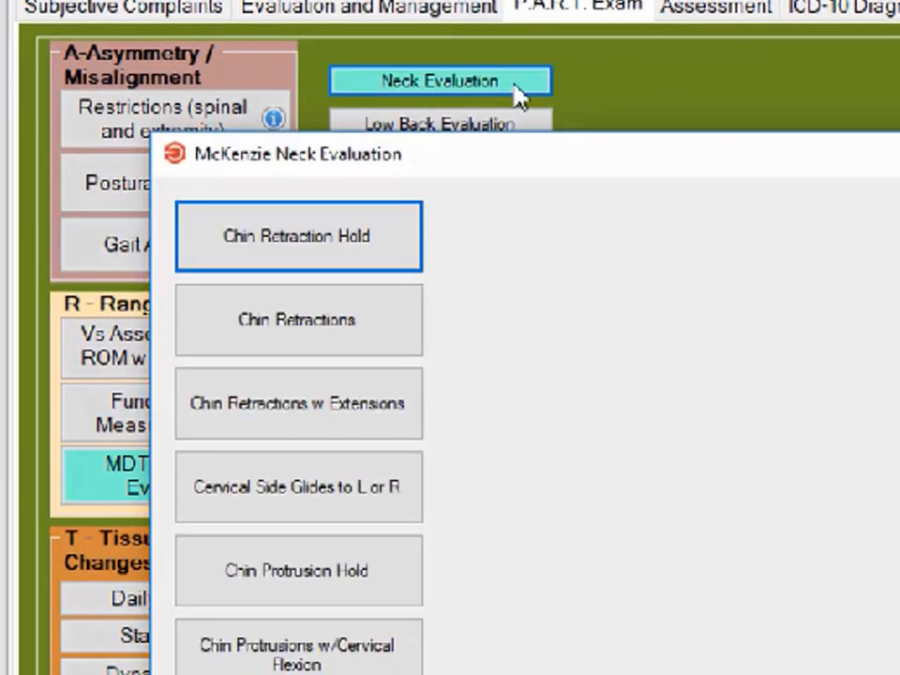
left_click(345, 244)
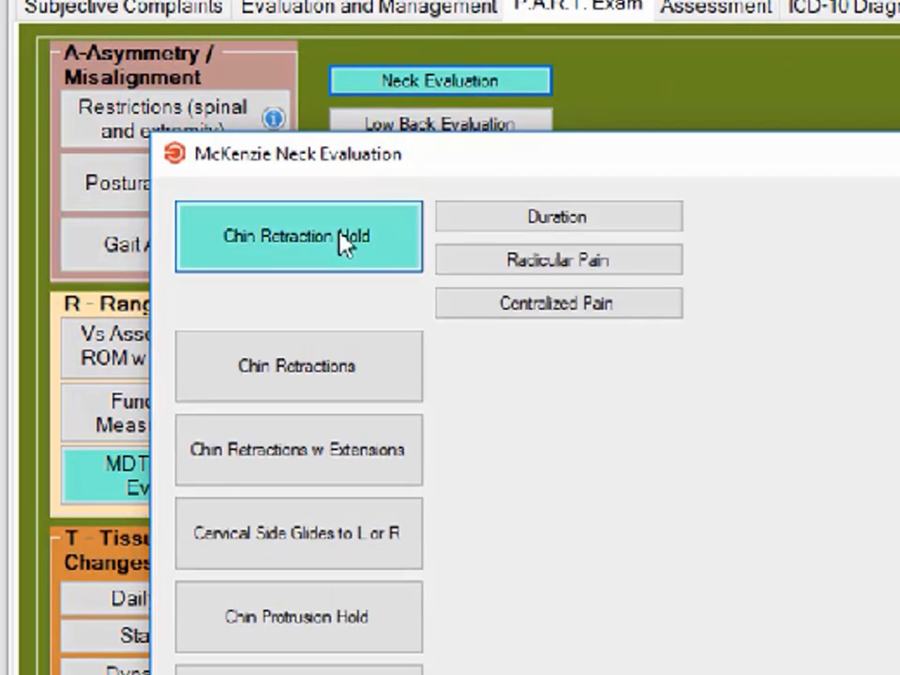
left_click(345, 243)
left_click(328, 331)
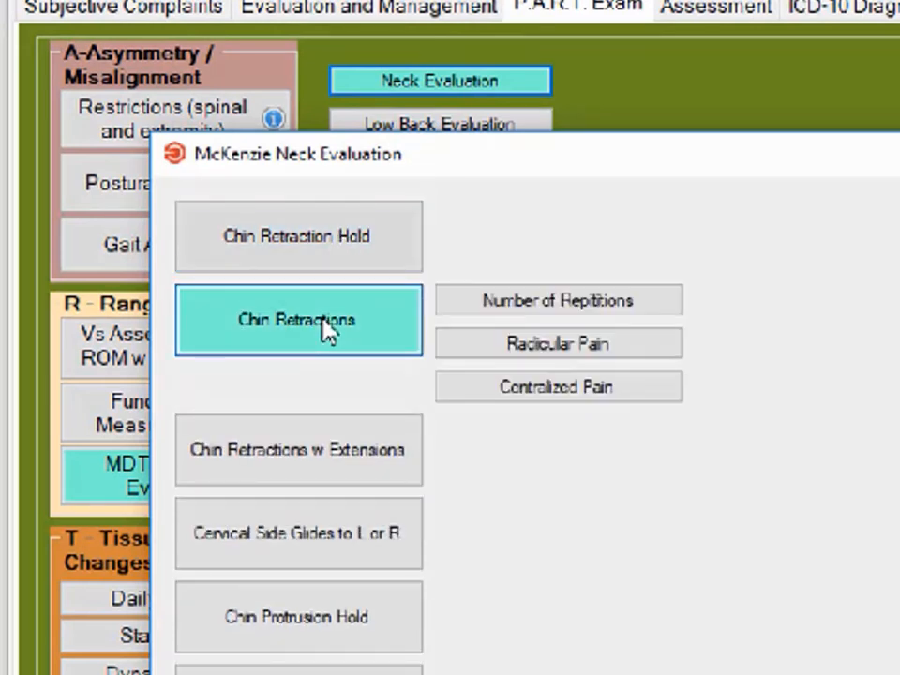
left_click(327, 331)
left_click(296, 411)
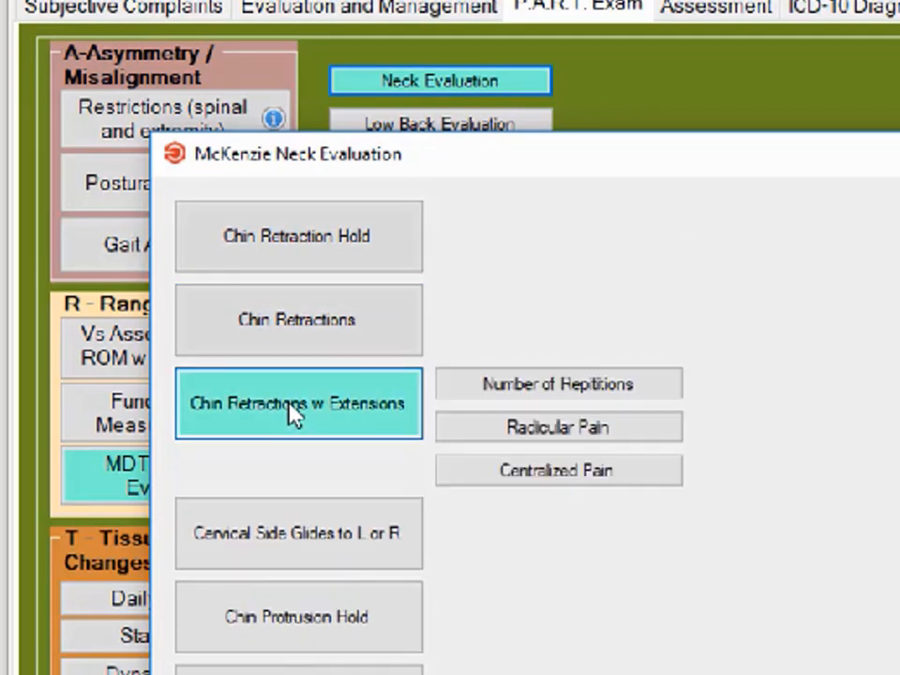
left_click(294, 414)
Step: Examine the McKenzie neck options for cervical side glides, chin protrusions and directional preference, and close the MDT/McKenzie evaluation
left_click(284, 495)
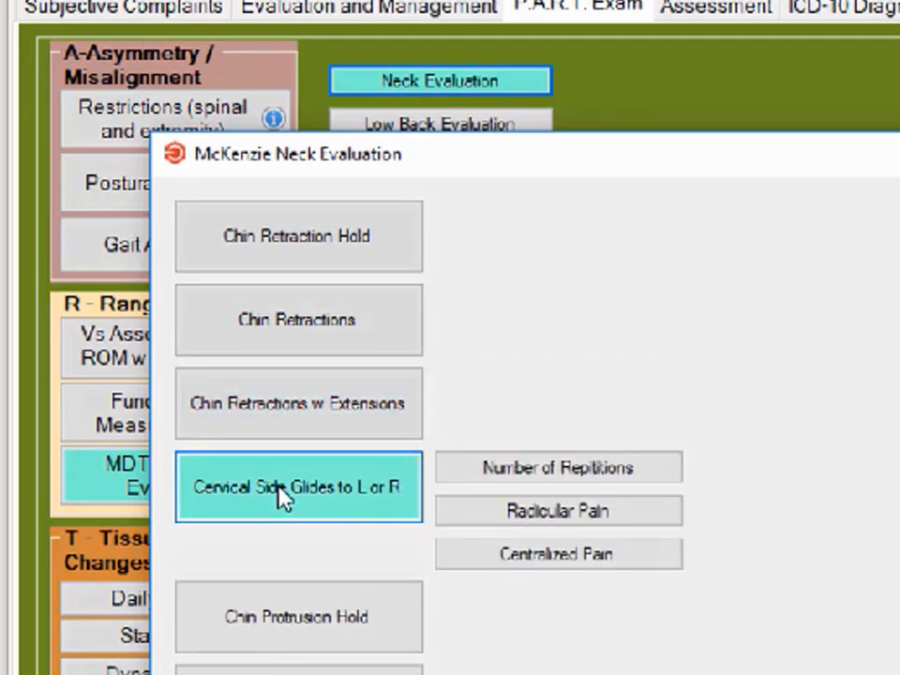
left_click(283, 497)
left_click(278, 571)
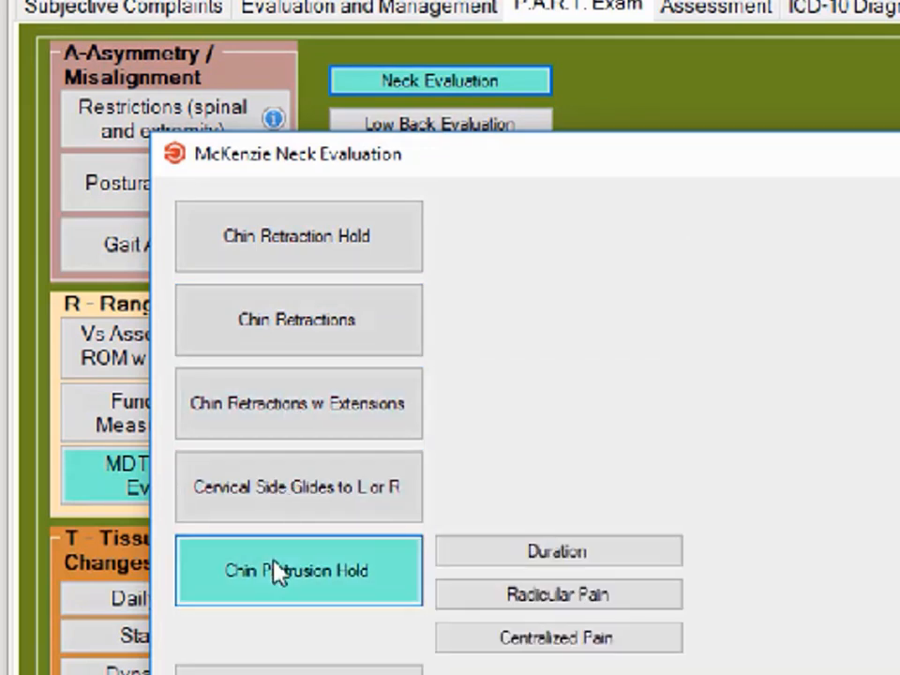
left_click(278, 574)
left_click(281, 660)
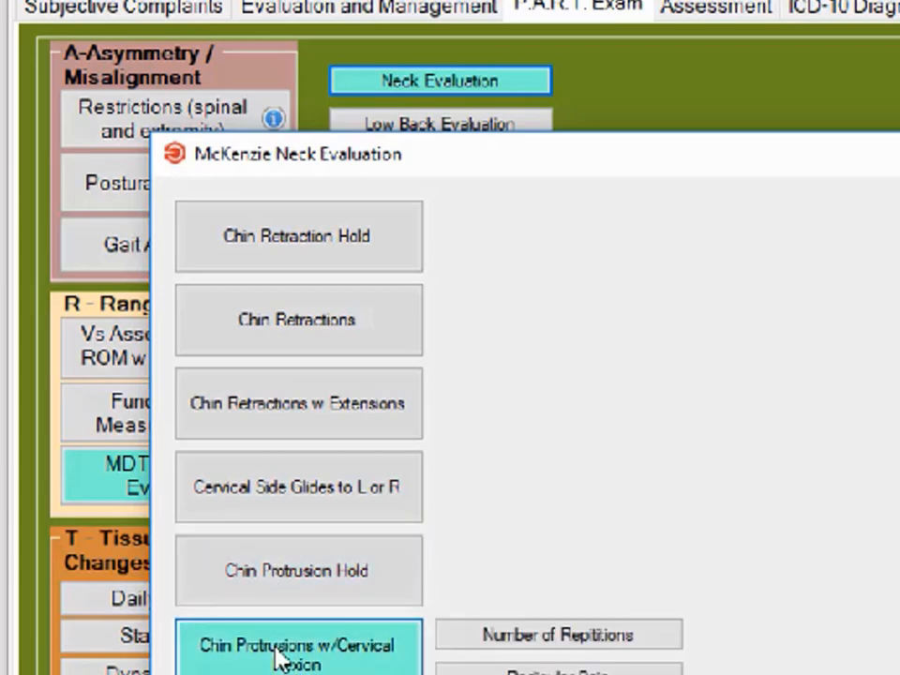
left_click(280, 659)
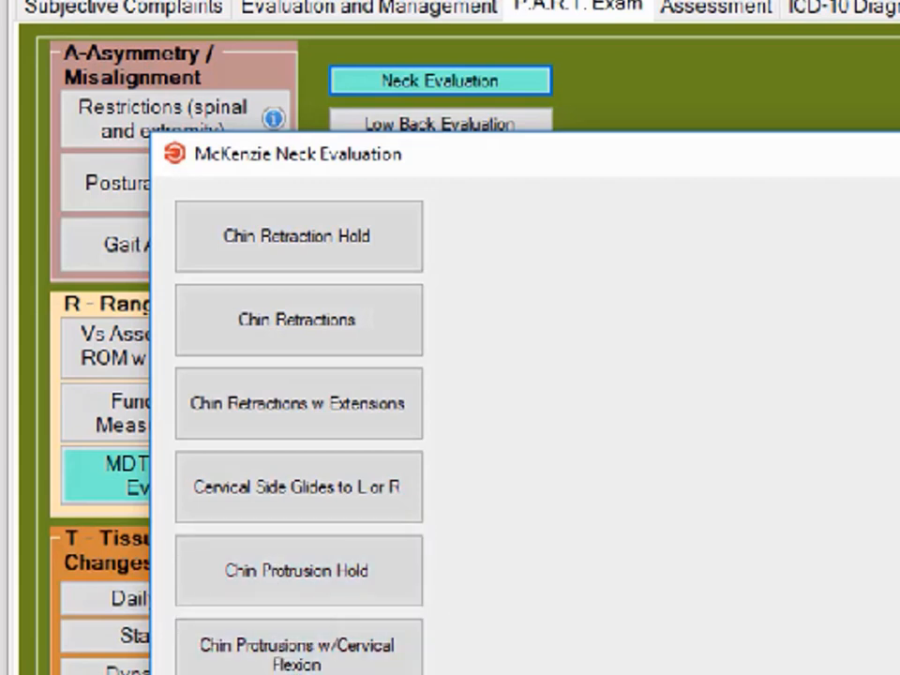
scroll(525, 427, "down", 2)
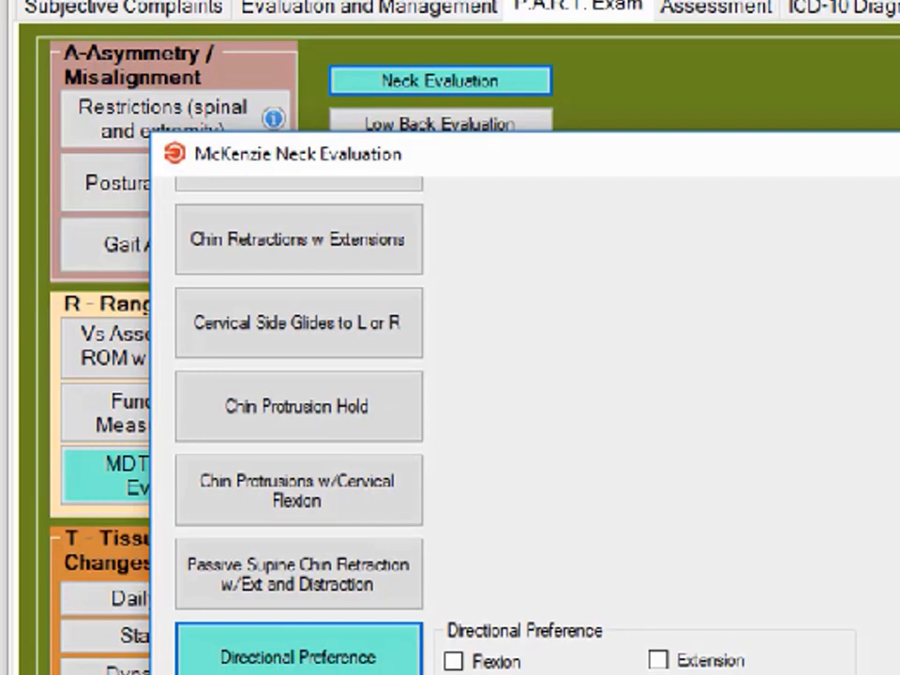
left_click(316, 660)
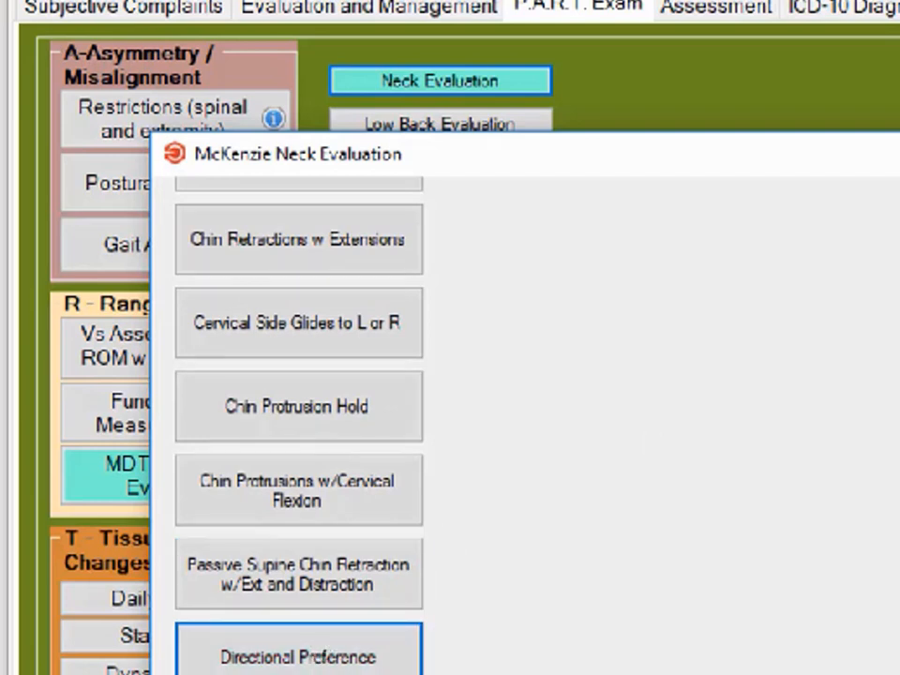
left_click(897, 154)
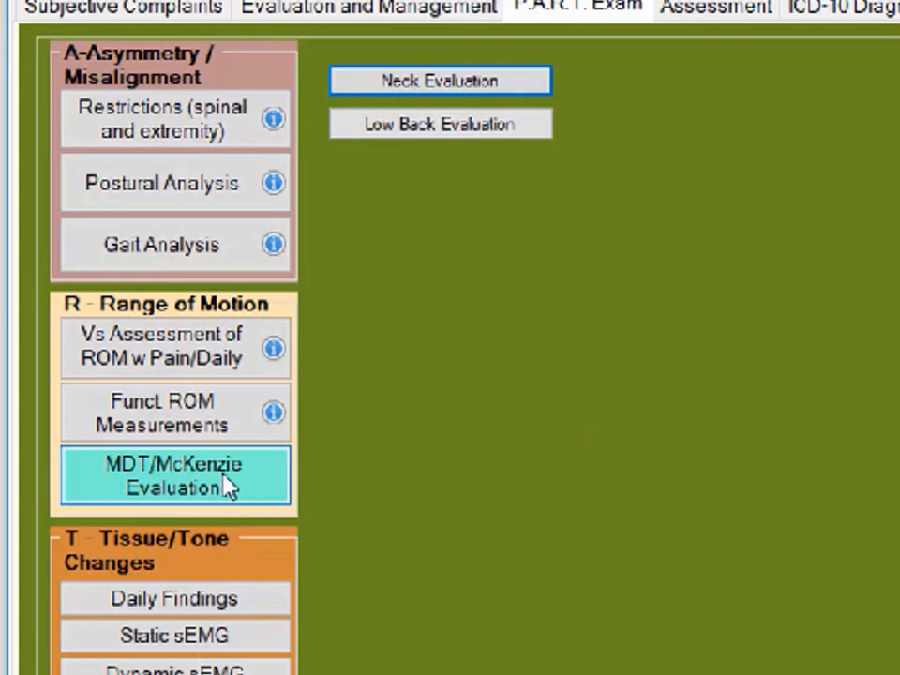
left_click(228, 486)
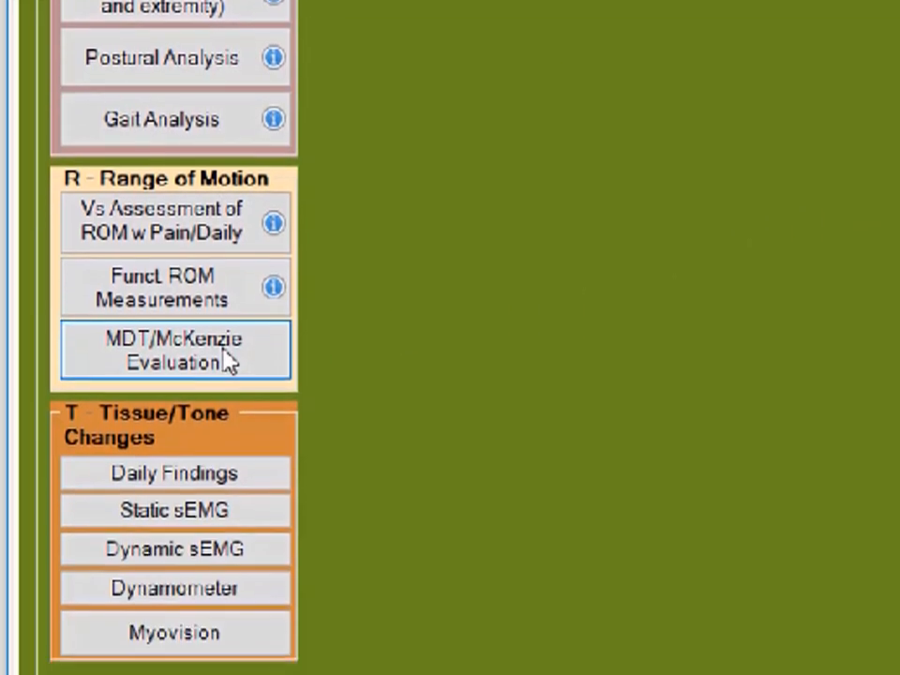
Step: Record muscle spasms in the daily findings for the left trapezius, left levator scapulae and right supraspinatus
left_click(209, 408)
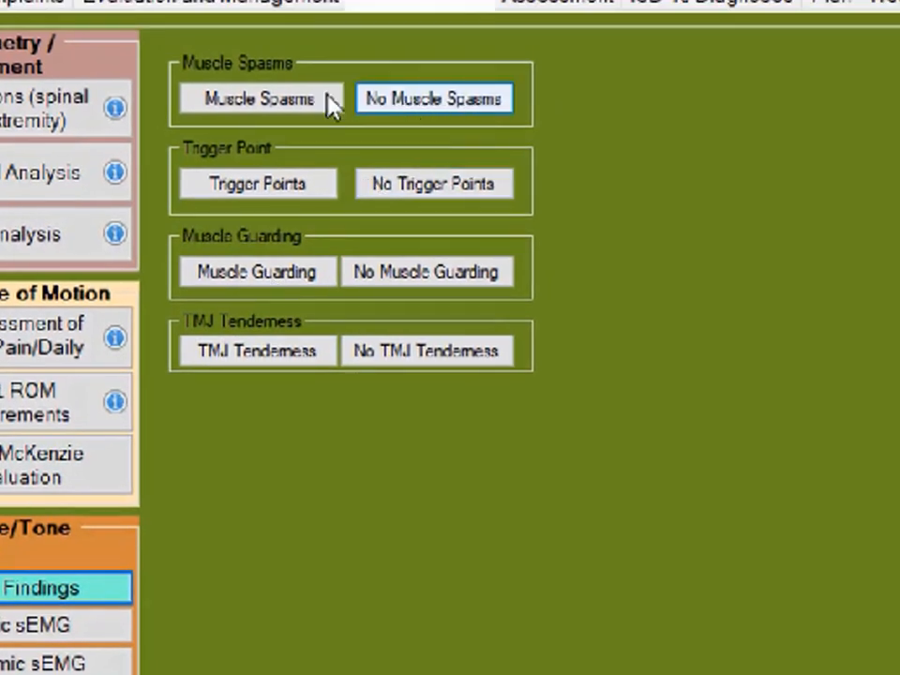
left_click(316, 108)
left_click(453, 137)
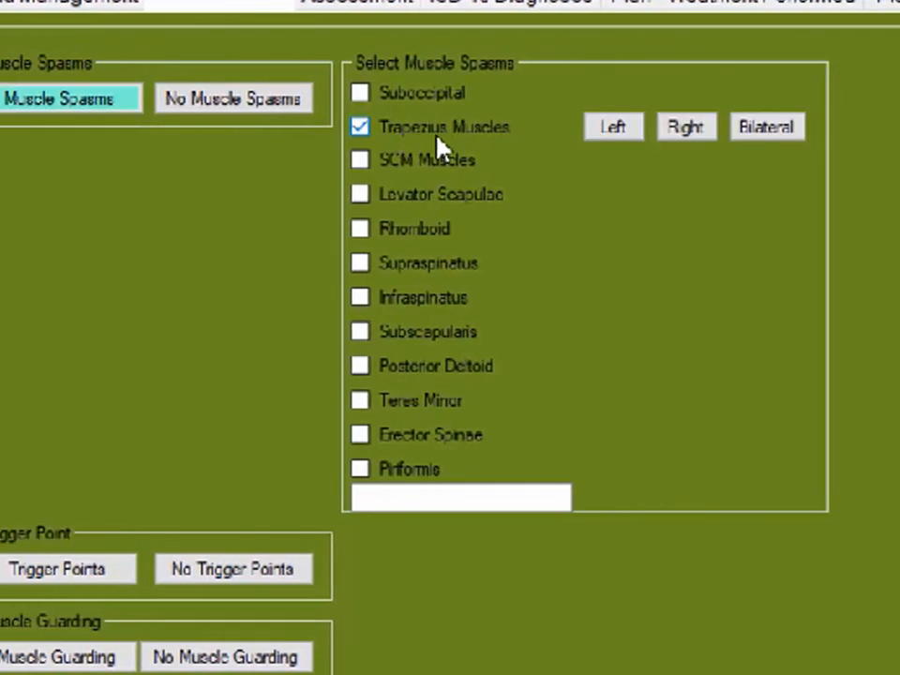
left_click(488, 195)
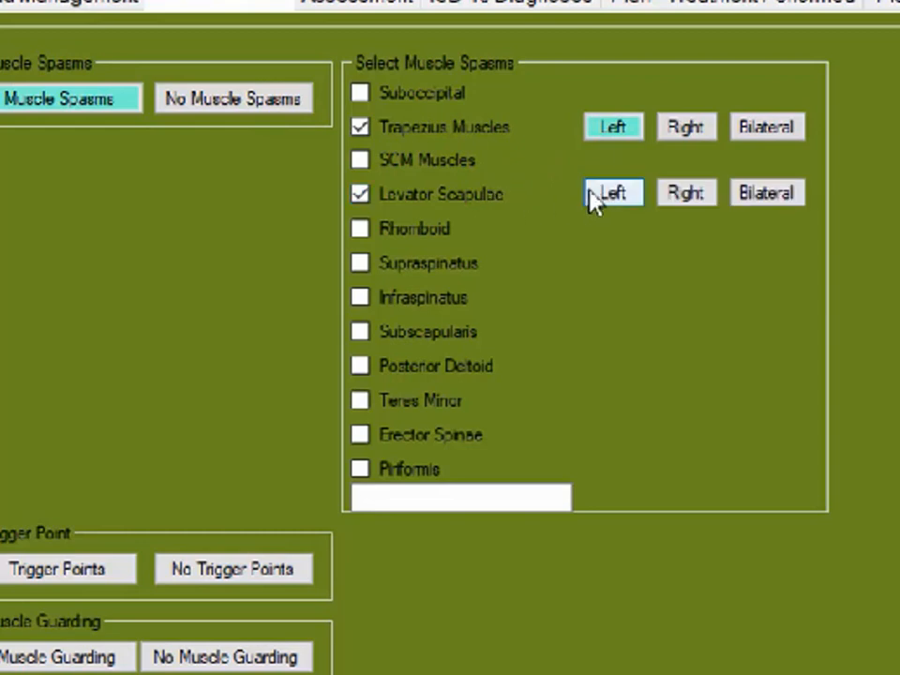
left_click(447, 264)
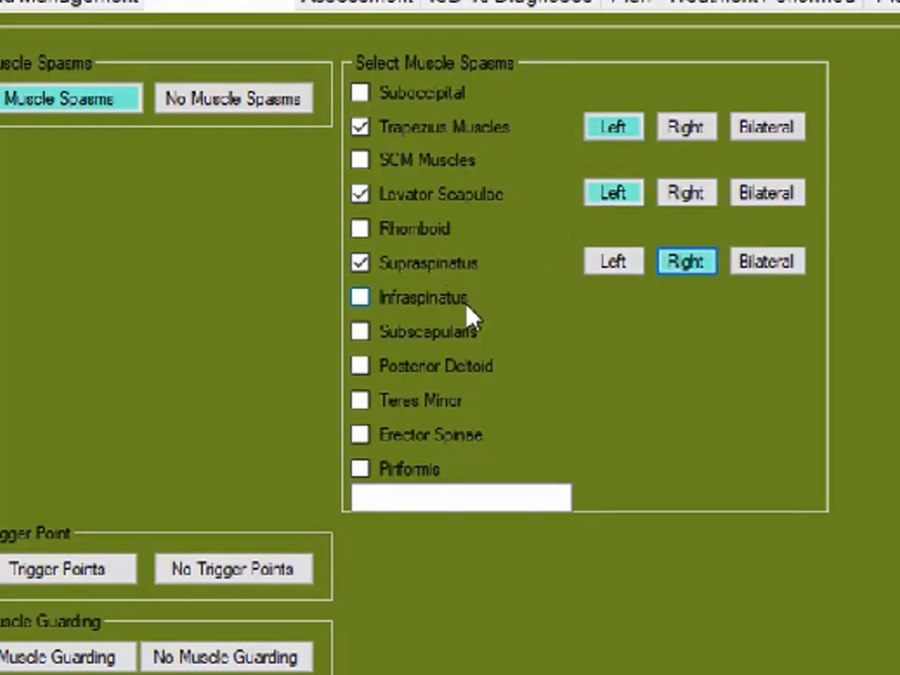
Step: Add muscle spasms for the bilateral subscapularis, left teres minor and left erector spinae, and mark no trigger points
left_click(459, 333)
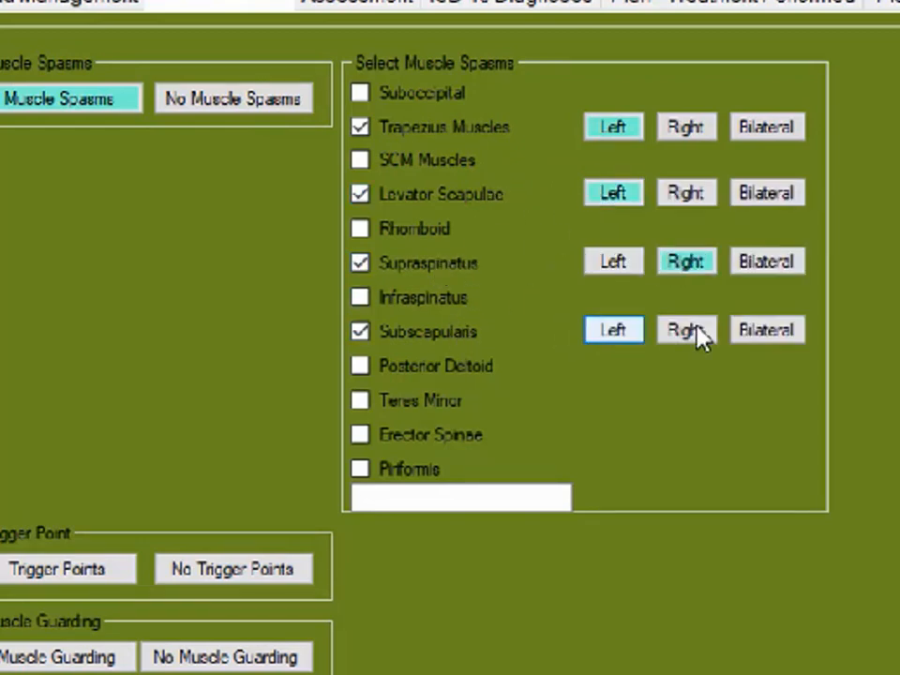
left_click(430, 410)
left_click(589, 398)
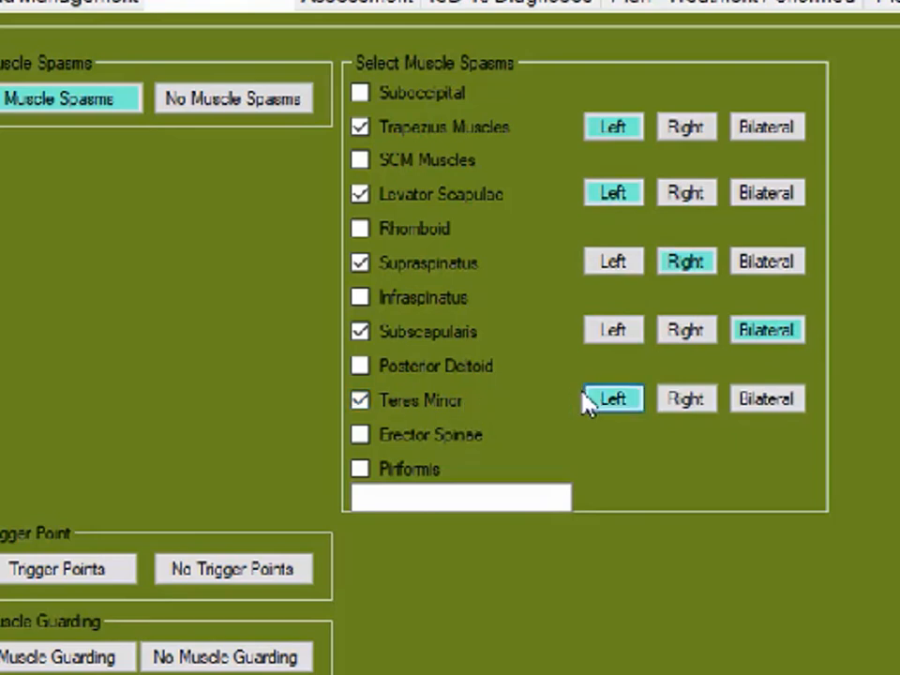
left_click(466, 444)
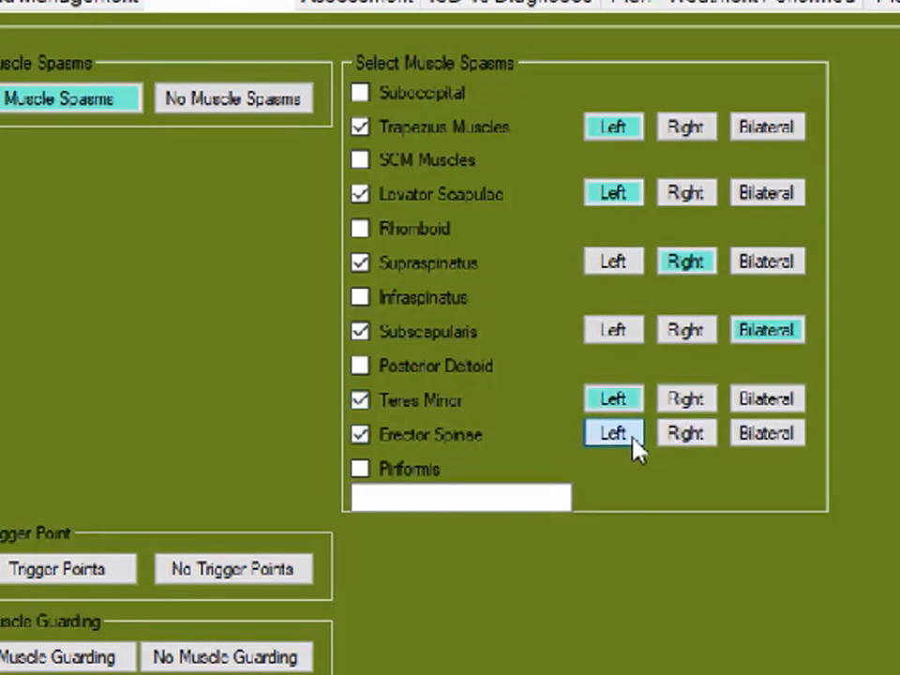
left_click(233, 569)
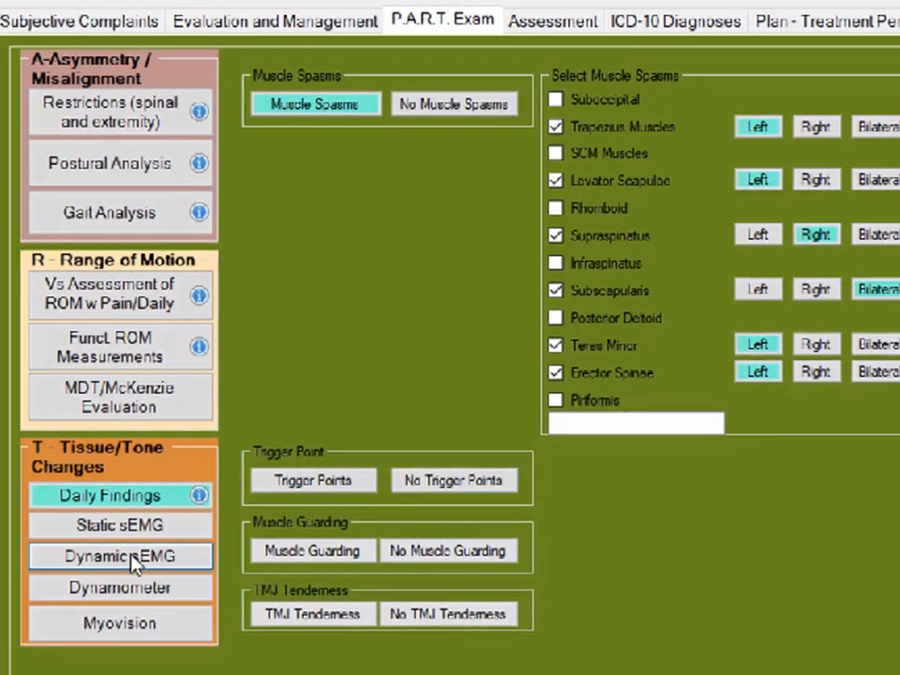
Step: Record cervical flexion dynamic sEMG findings: paraspinal left more than right and SCM left contraction in neutral
left_click(21, 601)
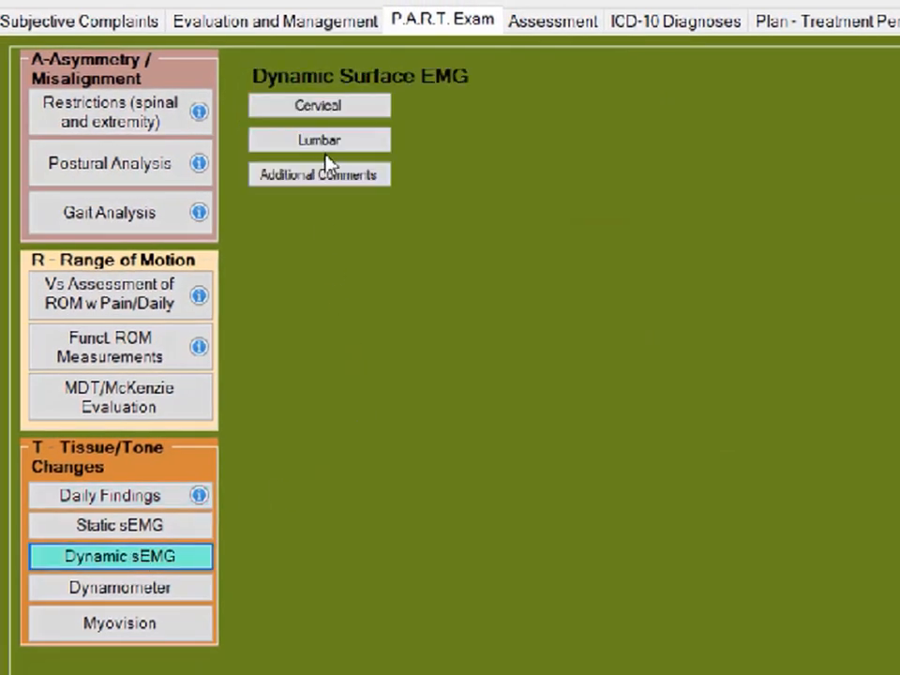
left_click(342, 115)
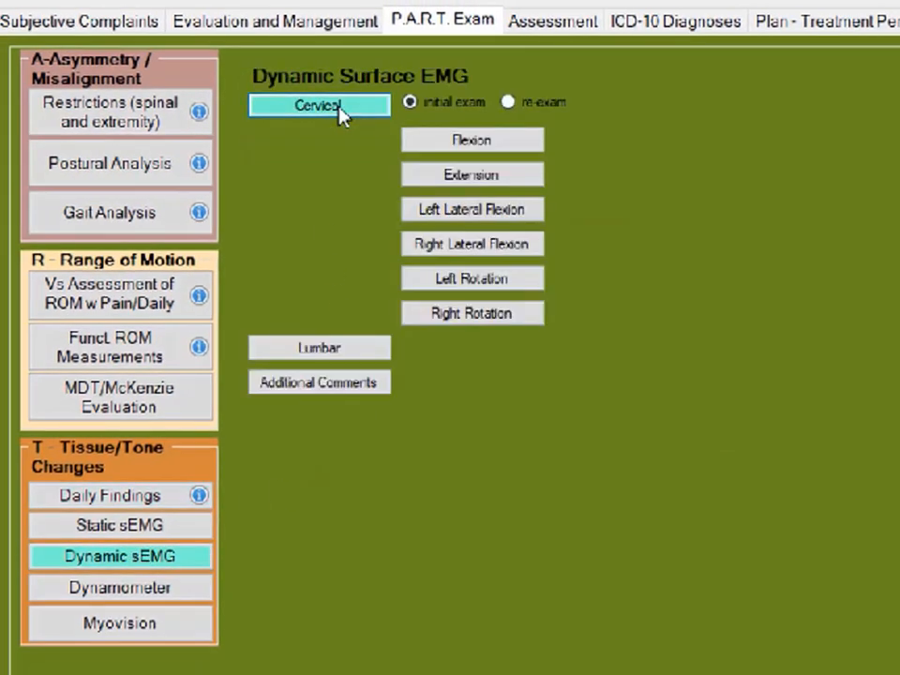
left_click(460, 142)
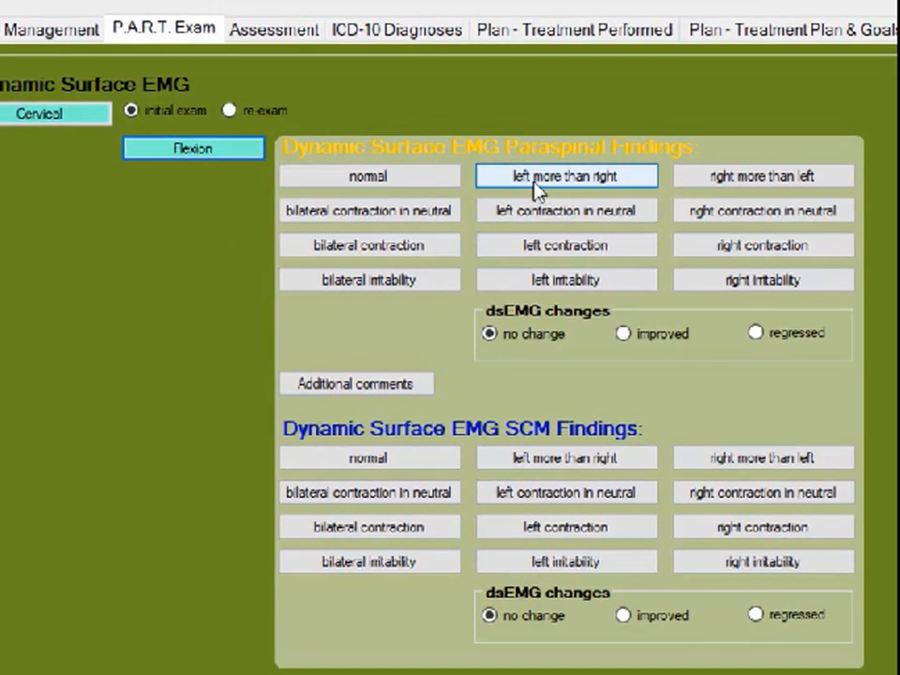
left_click(546, 189)
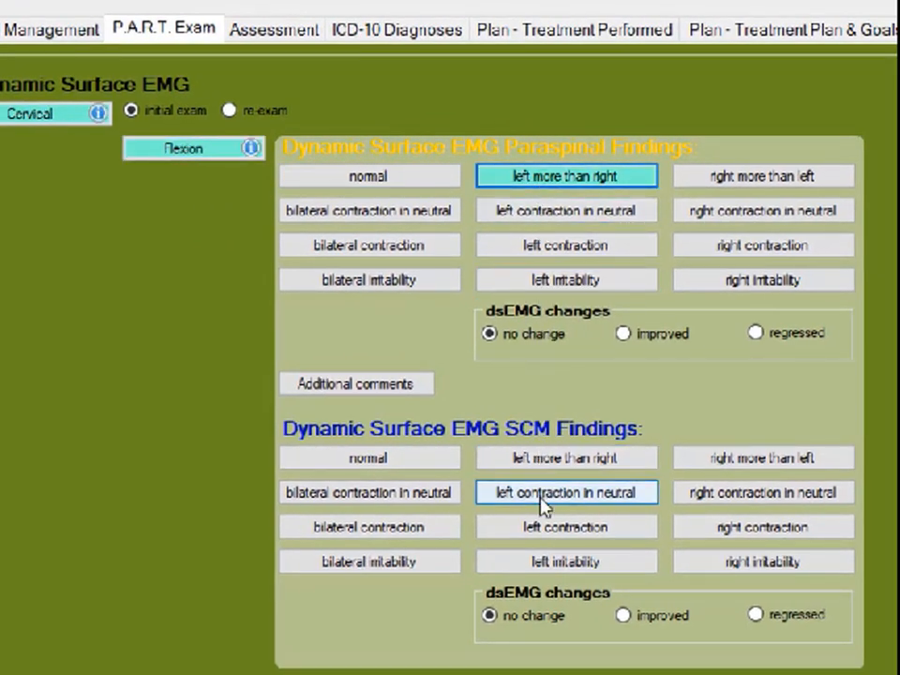
left_click(544, 508)
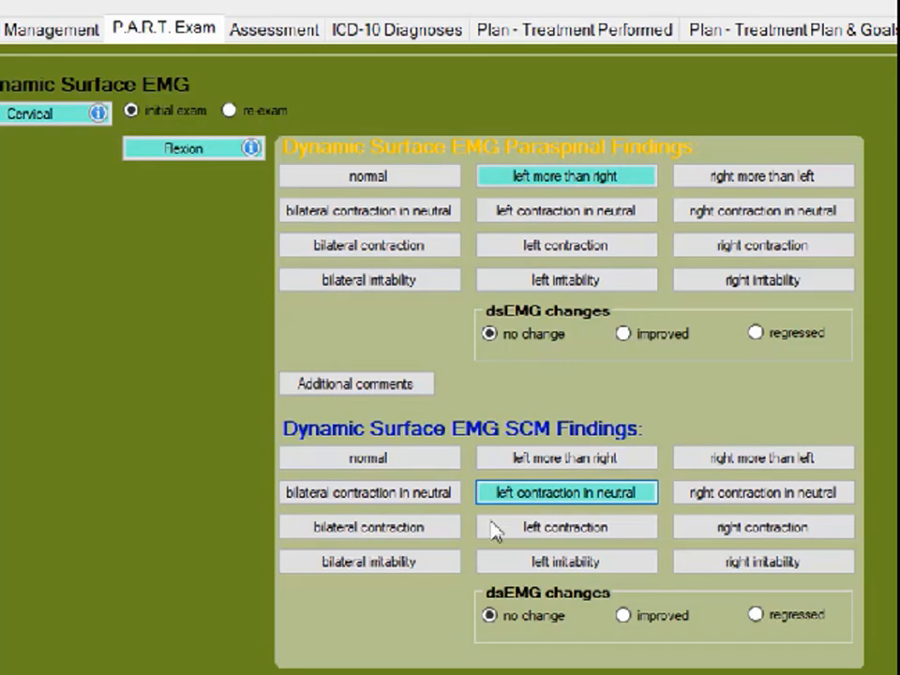
Step: Record cervical extension dynamic sEMG findings: paraspinal right more than left with left contraction, and SCM left more than right with right contraction
scroll(429, 662, "down", 2)
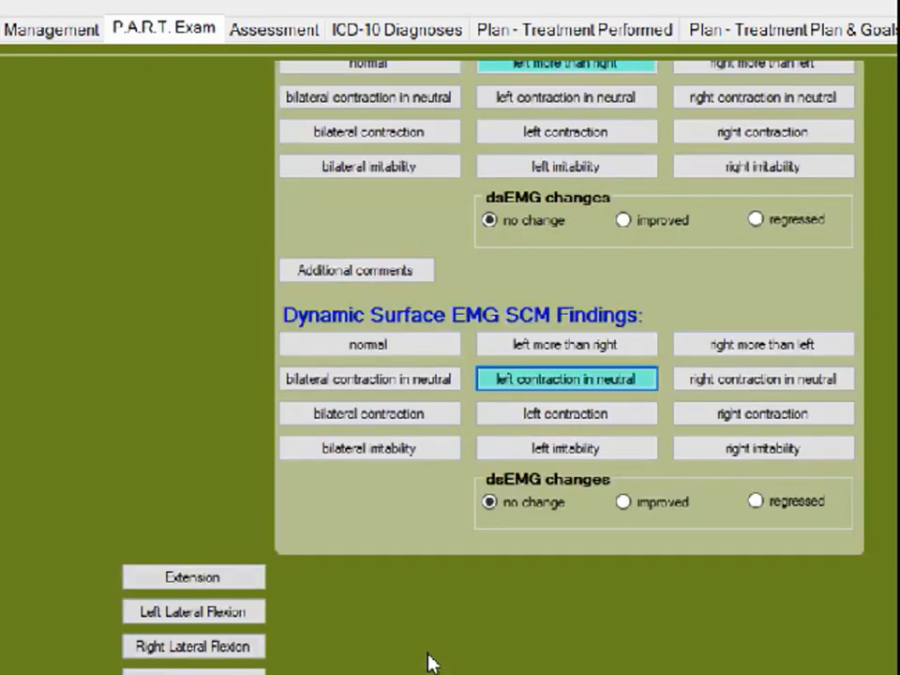
left_click(242, 582)
scroll(389, 595, "down", 5)
scroll(392, 594, "down", 3)
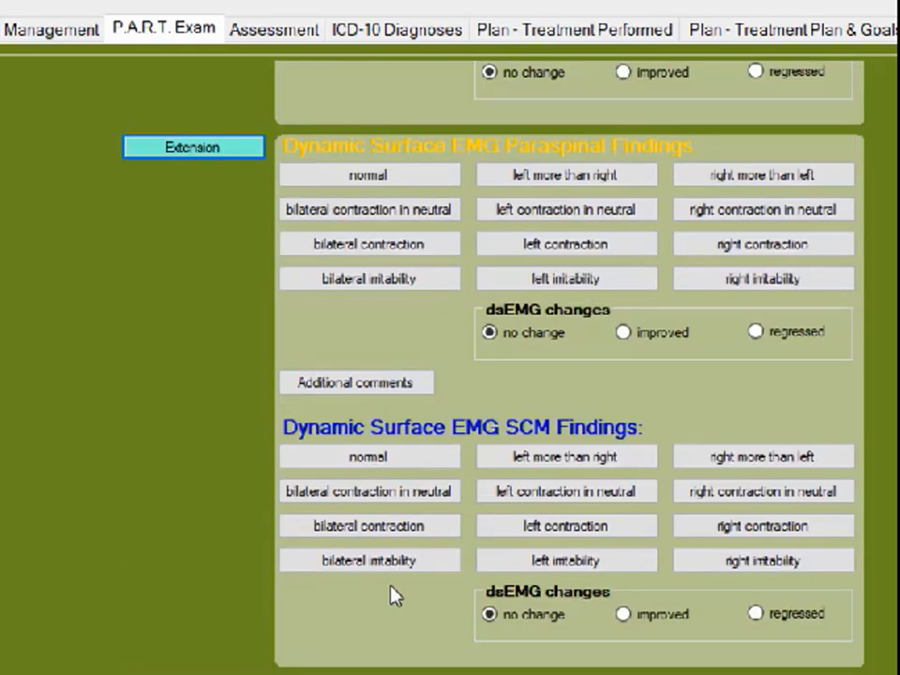
left_click(748, 180)
left_click(633, 249)
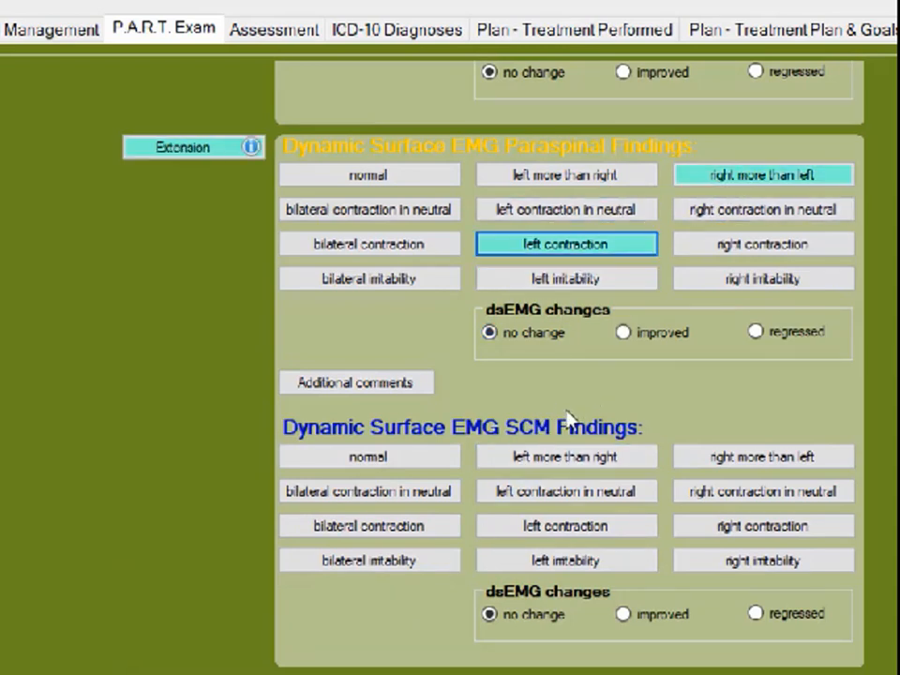
left_click(548, 459)
left_click(699, 528)
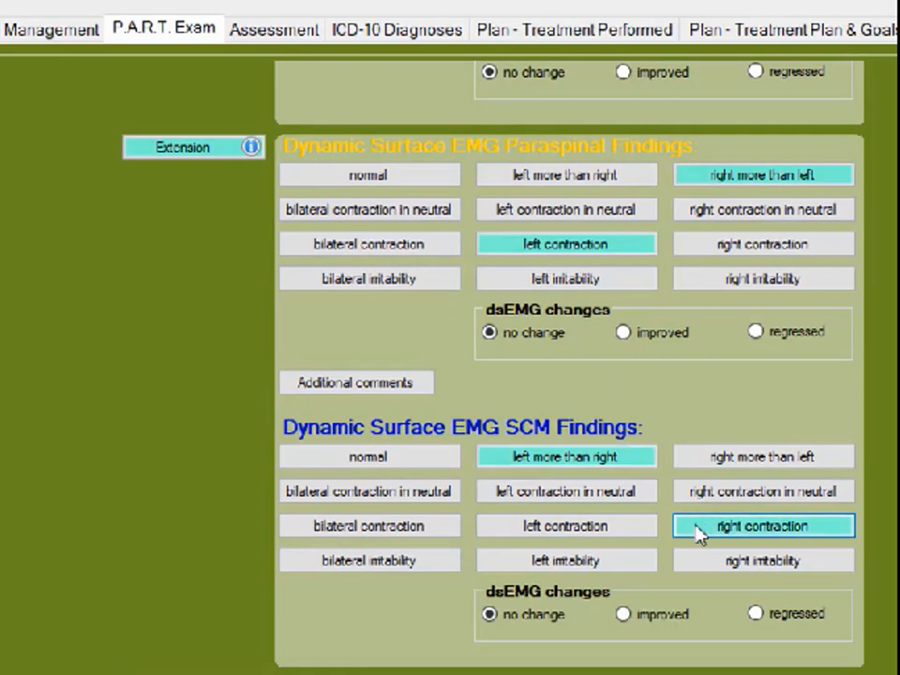
Step: Record left lateral flexion dynamic sEMG findings: paraspinal left contraction in neutral and right contraction, SCM left contraction in neutral and right irritability
scroll(688, 563, "down", 1)
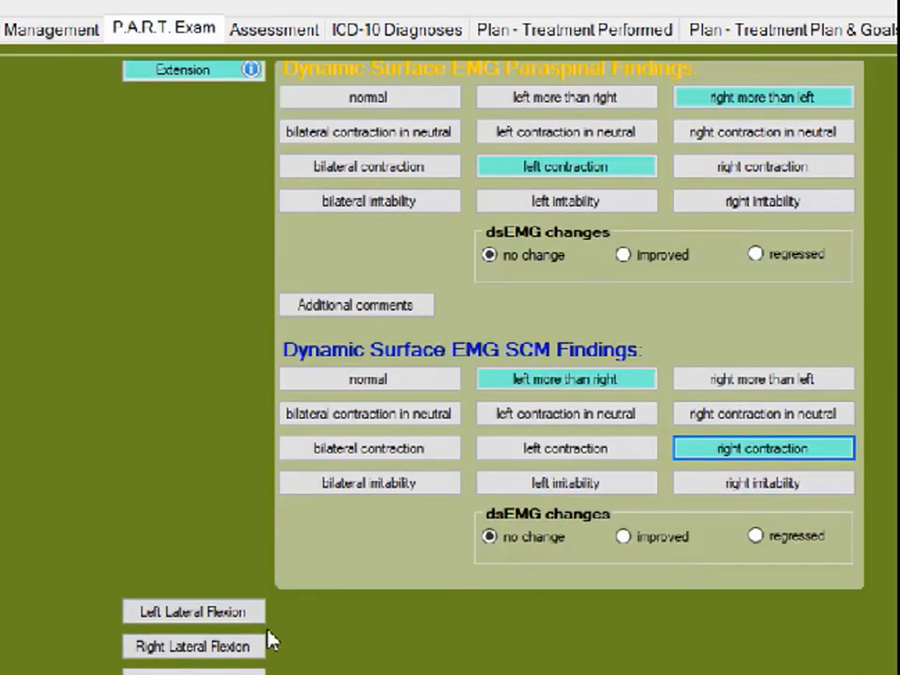
left_click(235, 617)
scroll(369, 648, "down", 4)
left_click(551, 386)
left_click(747, 424)
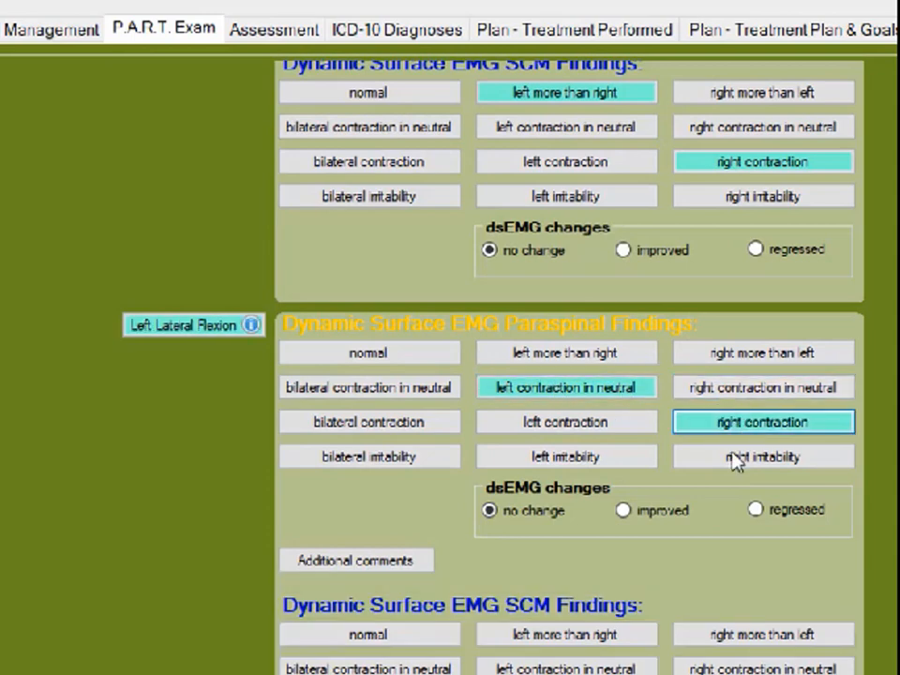
left_click(565, 669)
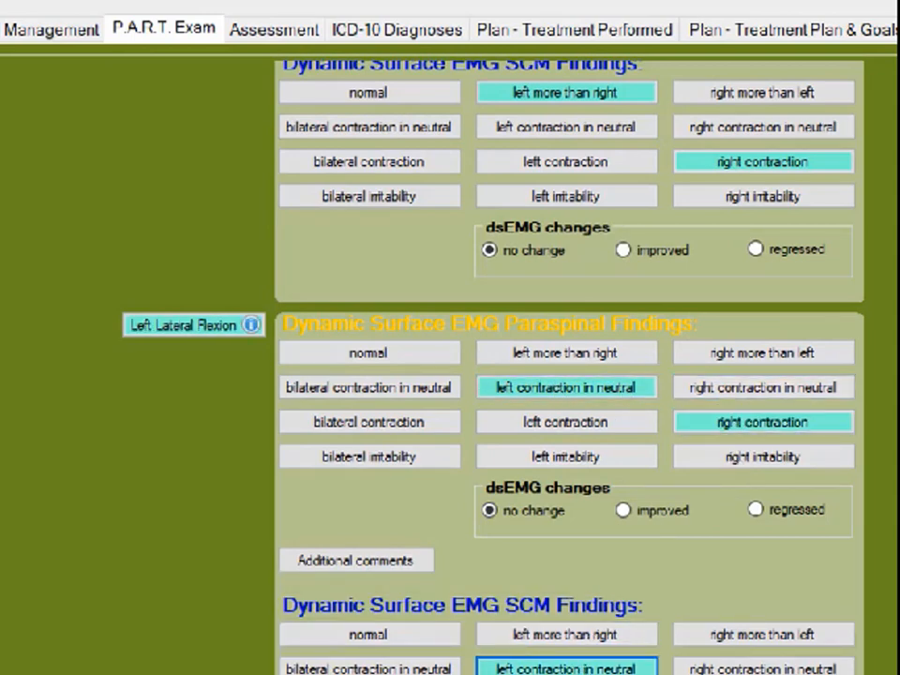
scroll(568, 601, "down", 3)
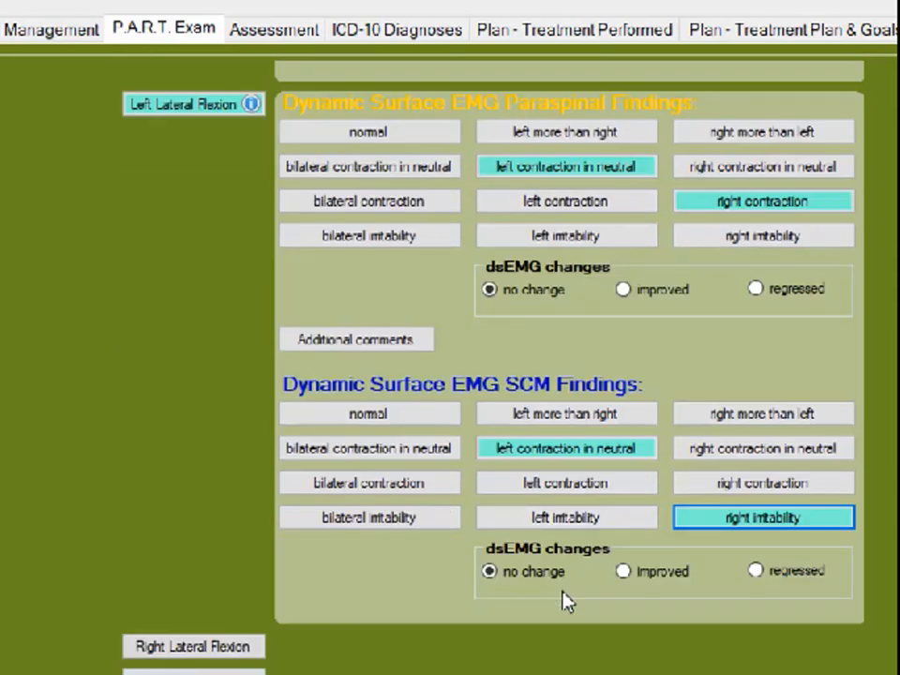
Step: Record cervical right lateral flexion dynamic sEMG findings: paraspinal left contraction in neutral and right irritability, SCM left more than right with left contraction
left_click(238, 648)
scroll(436, 631, "down", 6)
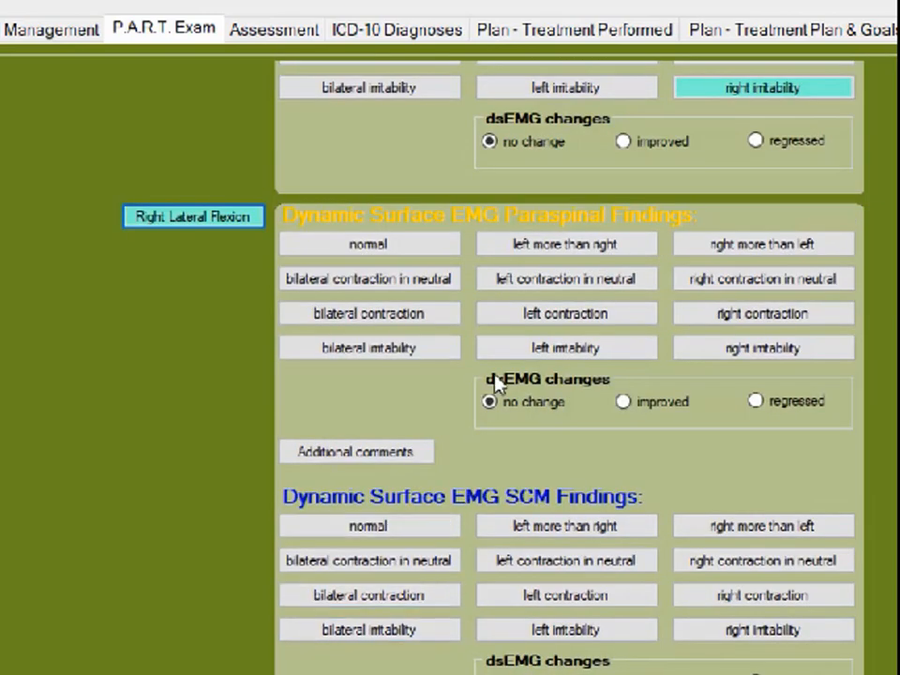
left_click(562, 291)
left_click(718, 348)
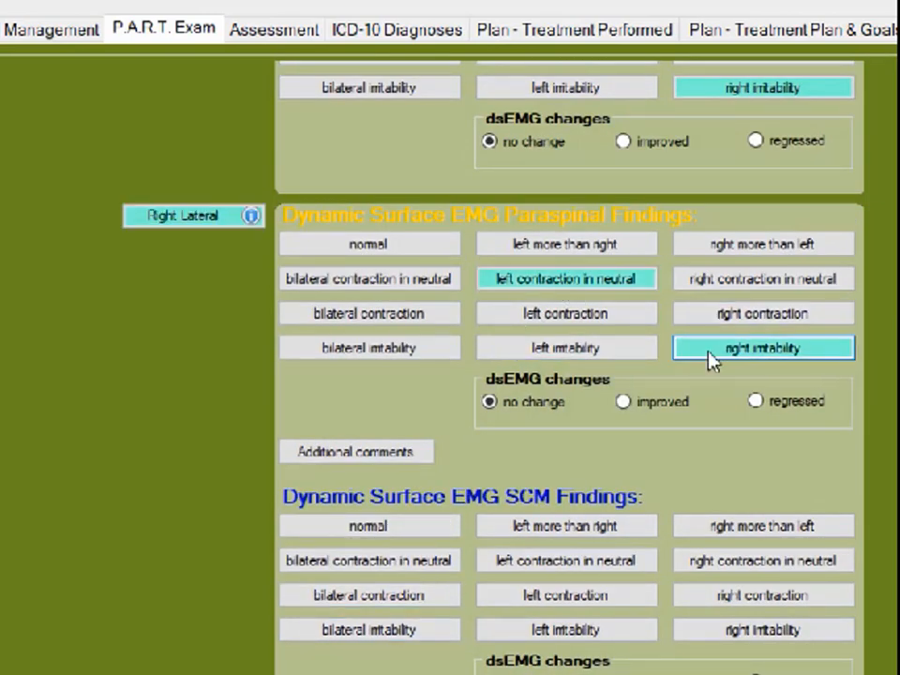
left_click(521, 530)
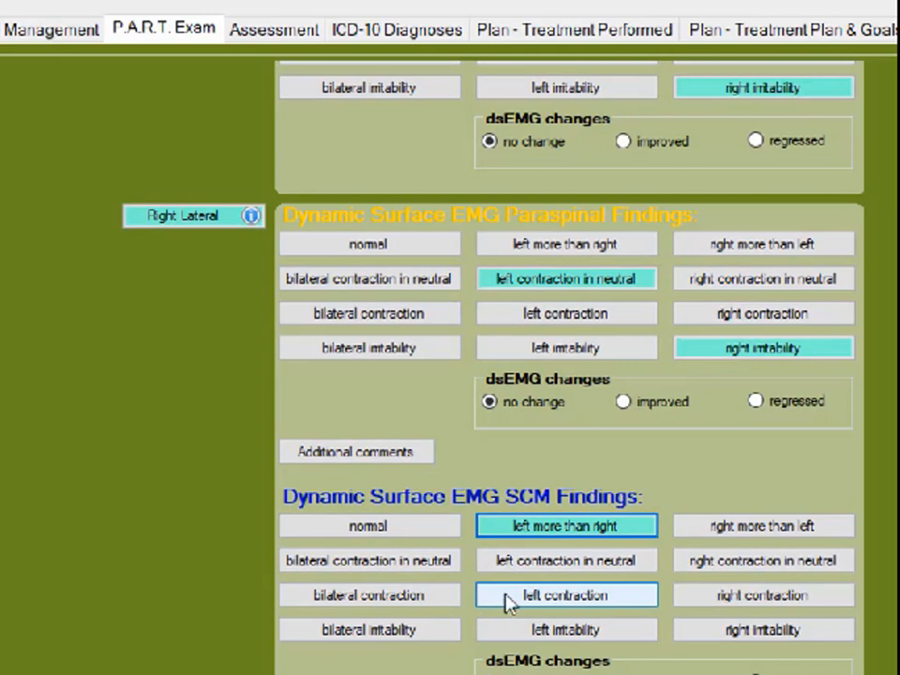
left_click(507, 601)
Step: Record cervical left rotation dynamic sEMG findings: paraspinal right contraction in neutral and right contraction, SCM left more than right with left contraction
scroll(403, 661, "down", 1)
scroll(282, 666, "down", 4)
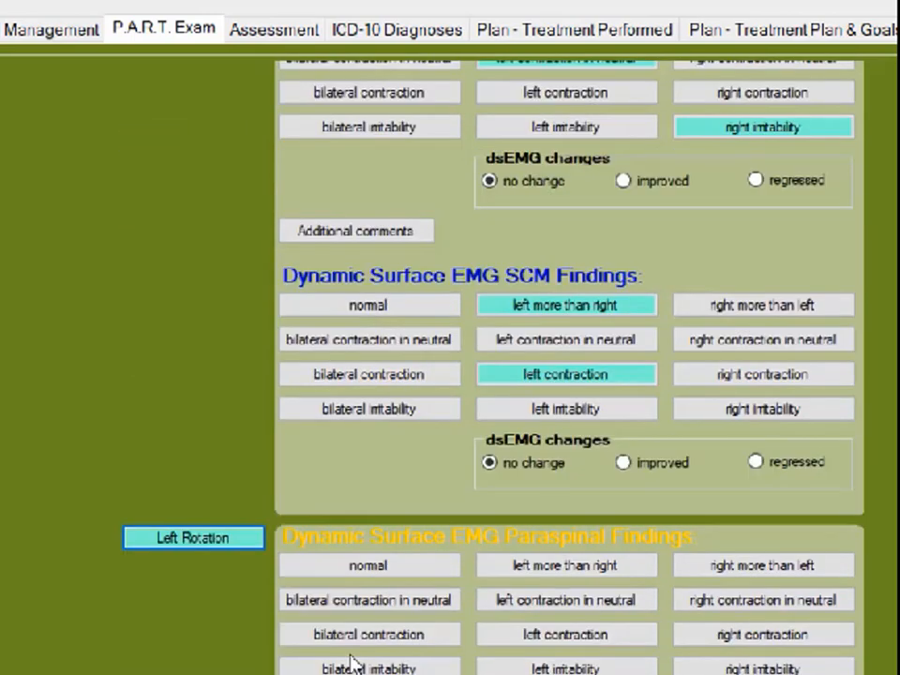
left_click(715, 315)
left_click(713, 355)
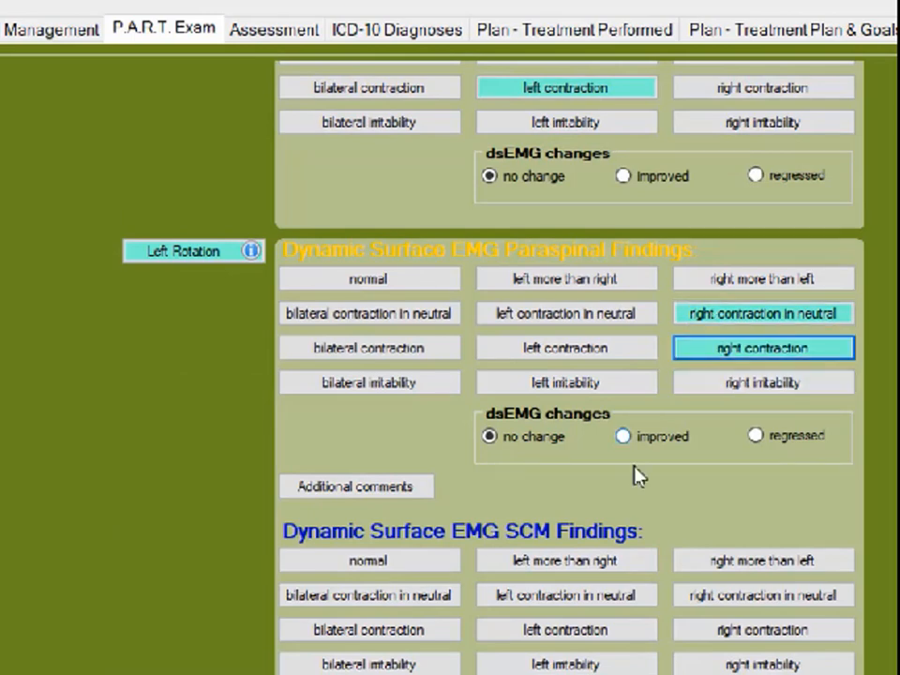
left_click(561, 563)
left_click(583, 634)
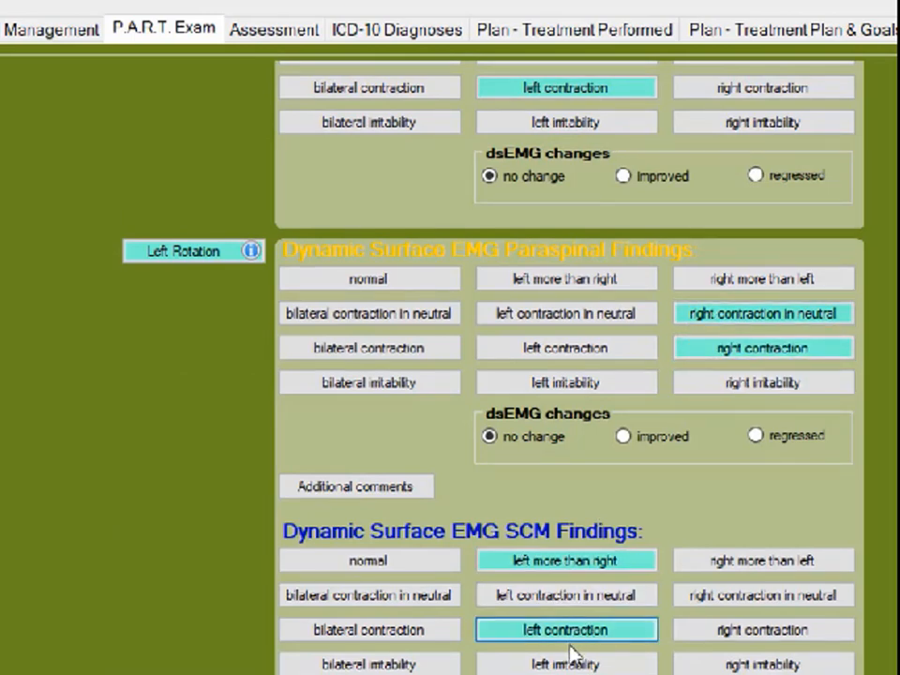
Step: Record cervical right rotation dynamic sEMG findings: paraspinal left more than right with right contraction in neutral, SCM right contraction and left irritability
scroll(575, 655, "down", 1)
scroll(578, 482, "down", 3)
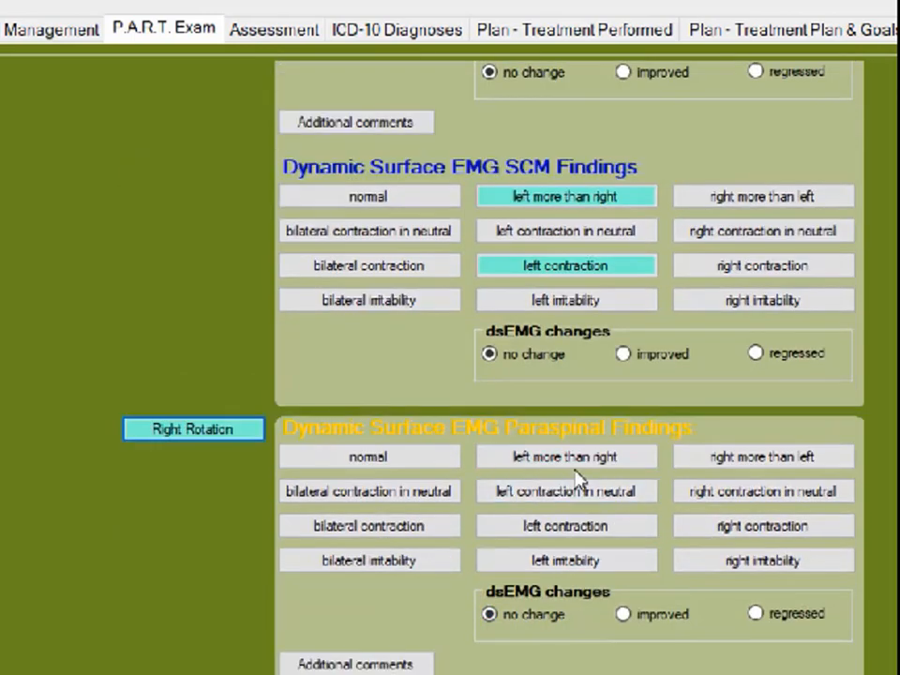
left_click(605, 462)
left_click(717, 494)
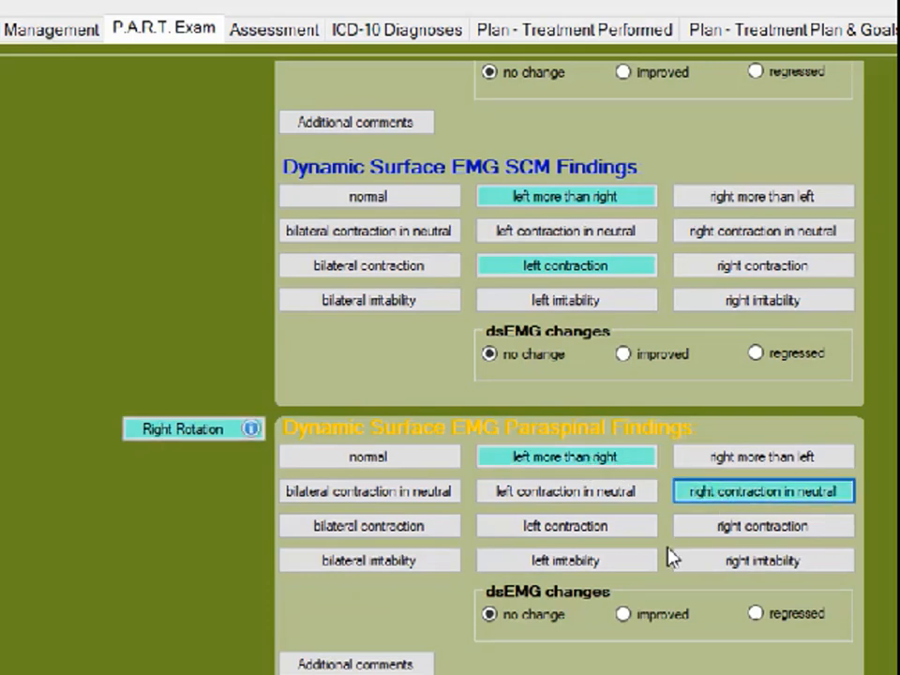
scroll(668, 559, "down", 2)
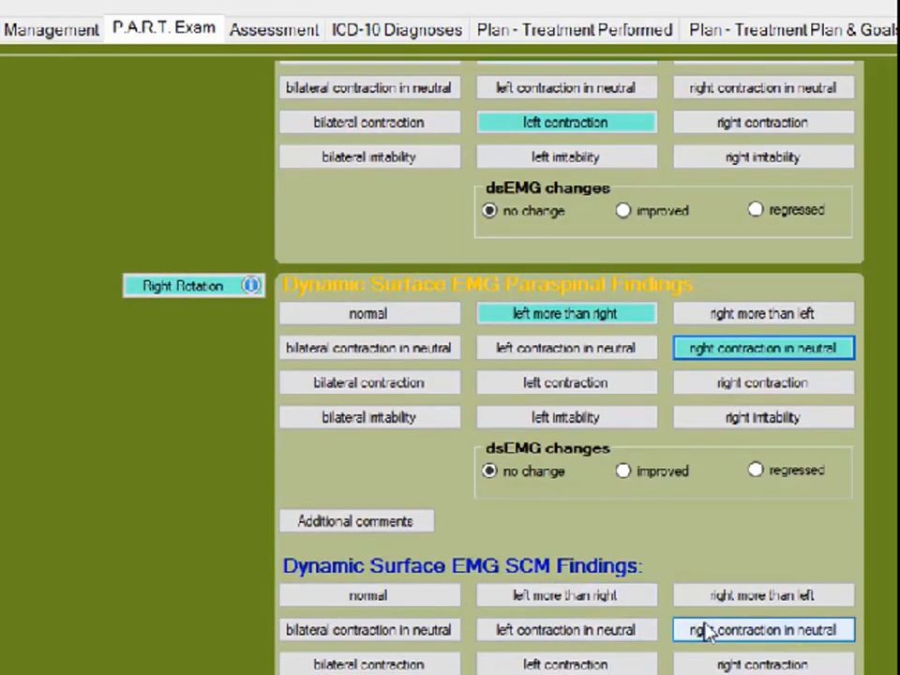
left_click(719, 663)
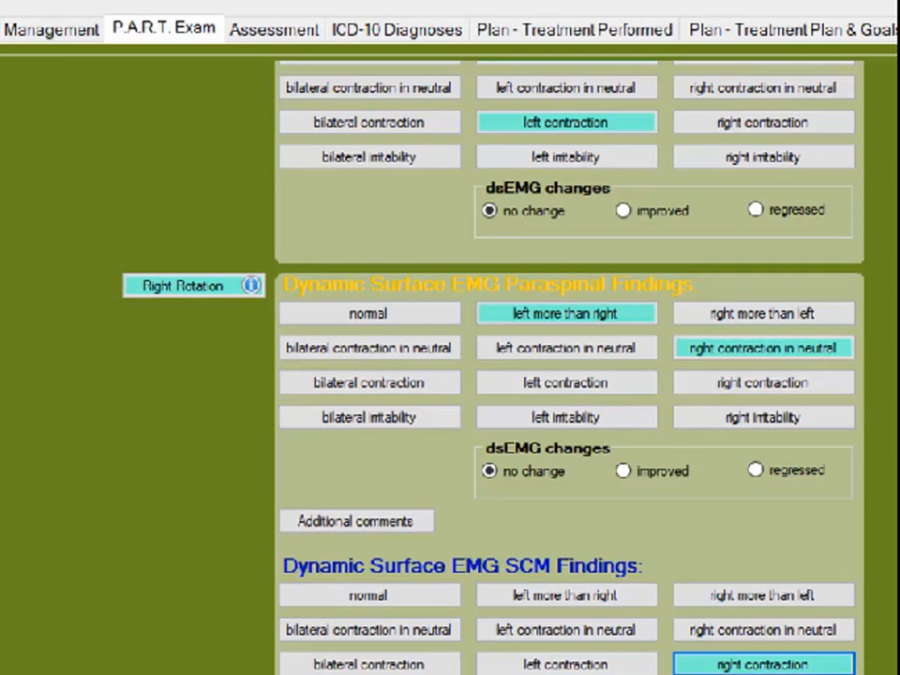
scroll(566, 621, "down", 1)
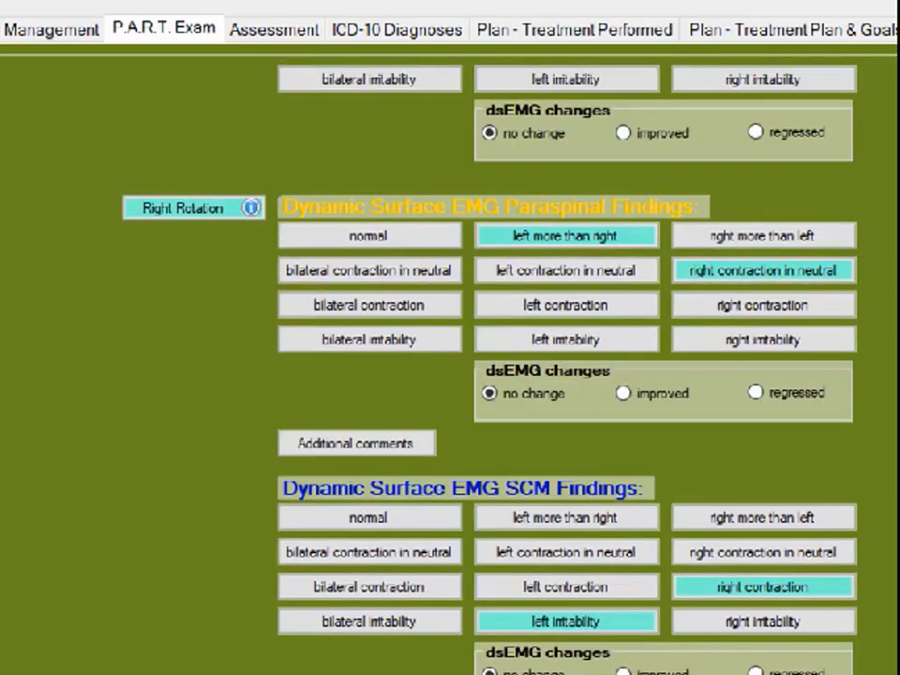
Step: Record lumbar paraspinal dynamic sEMG findings for the initial exam: left contraction in flexion and right contraction in neutral for extension
scroll(156, 623, "down", 3)
left_click(193, 578)
scroll(355, 581, "down", 4)
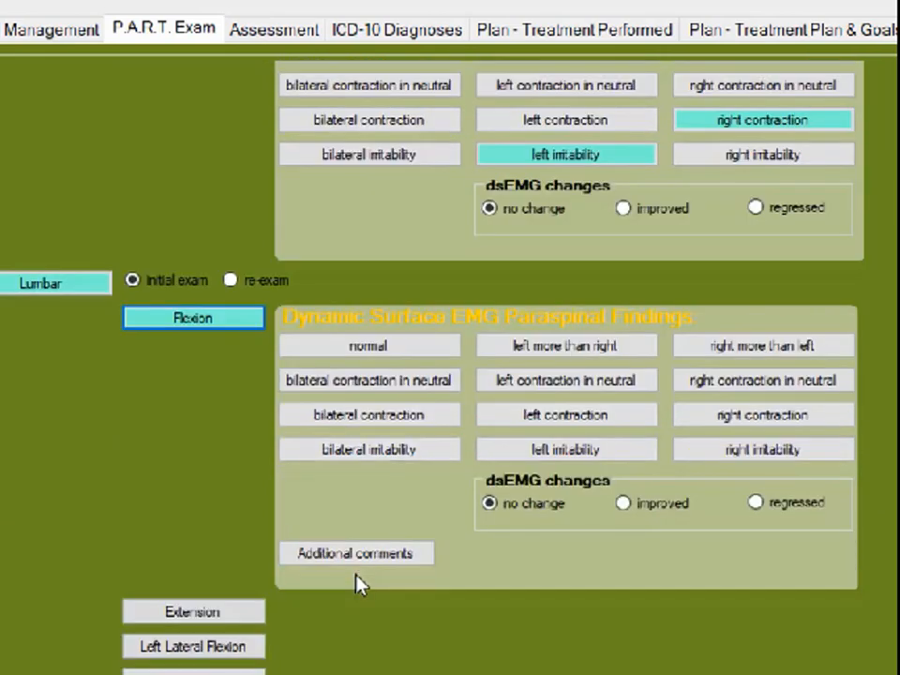
left_click(523, 418)
left_click(193, 612)
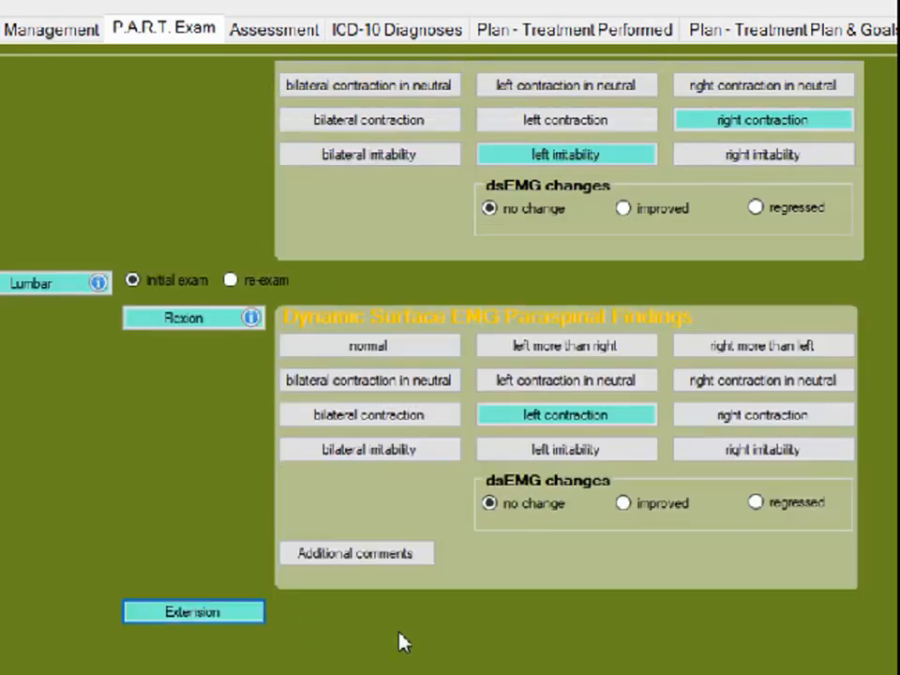
scroll(423, 646, "down", 2)
left_click(705, 538)
Step: Record lumbar lateral flexion paraspinal sEMG findings: bilateral contraction for left lateral flexion and left contraction for right lateral flexion
scroll(614, 639, "down", 2)
left_click(261, 648)
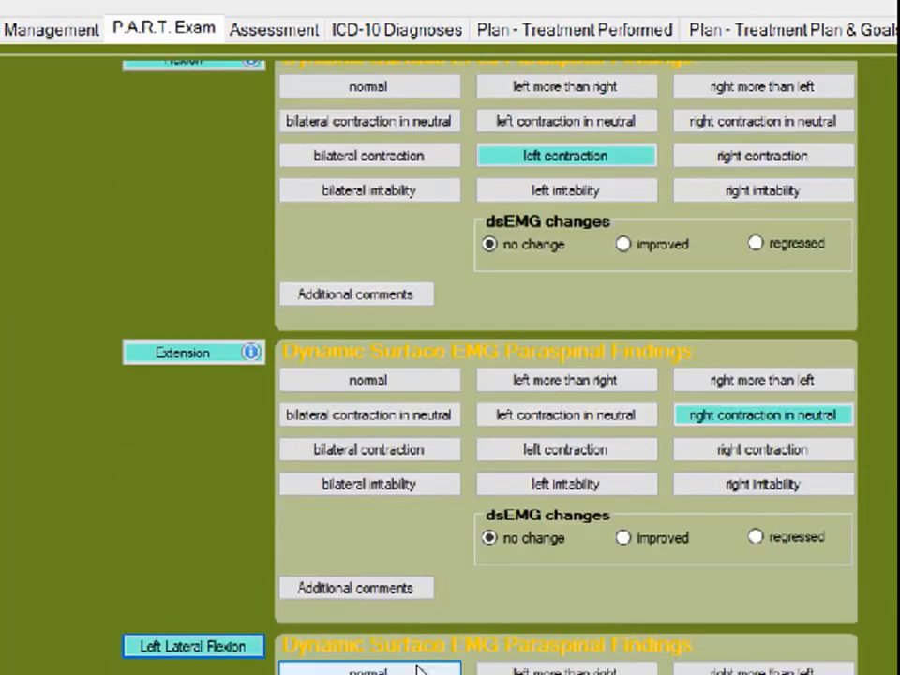
scroll(422, 670, "down", 4)
left_click(422, 485)
left_click(241, 668)
scroll(514, 572, "down", 4)
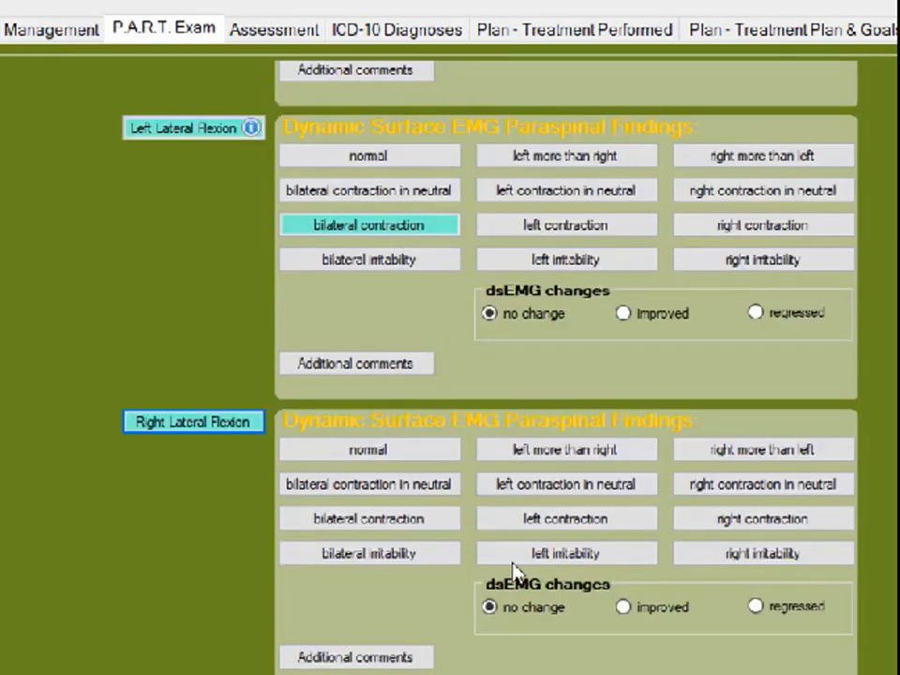
left_click(608, 521)
Step: Record lumbar rotation paraspinal sEMG findings: right contraction for left rotation and left contraction for right rotation
left_click(235, 672)
scroll(376, 670, "down", 4)
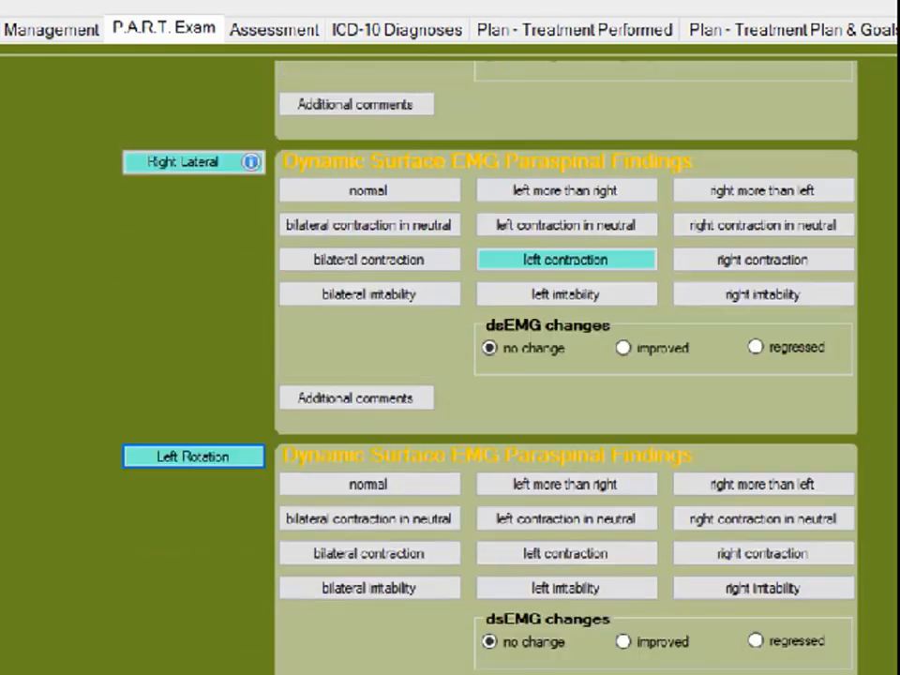
left_click(738, 561)
left_click(211, 673)
left_click(560, 590)
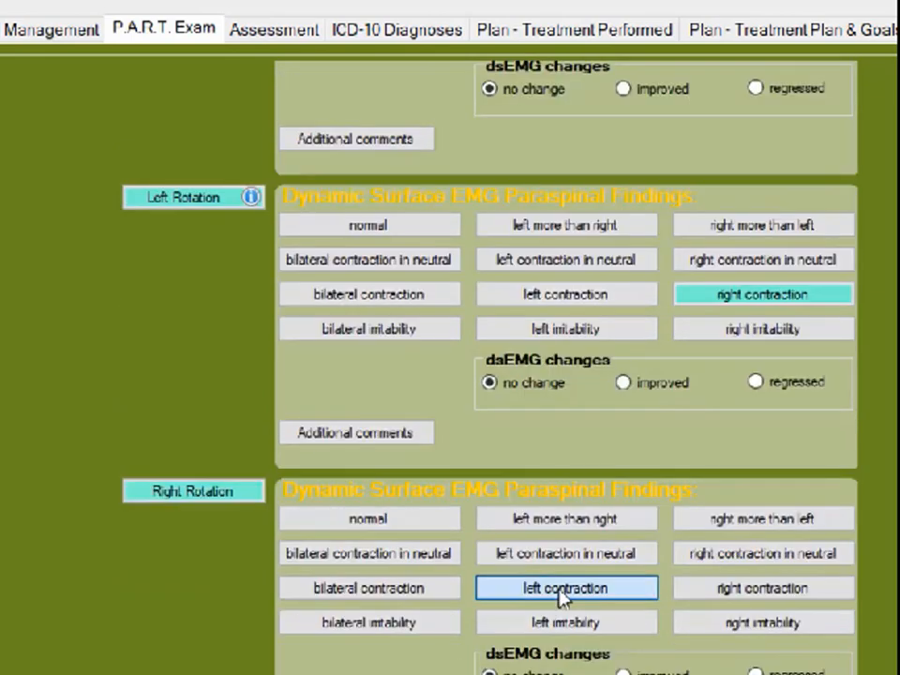